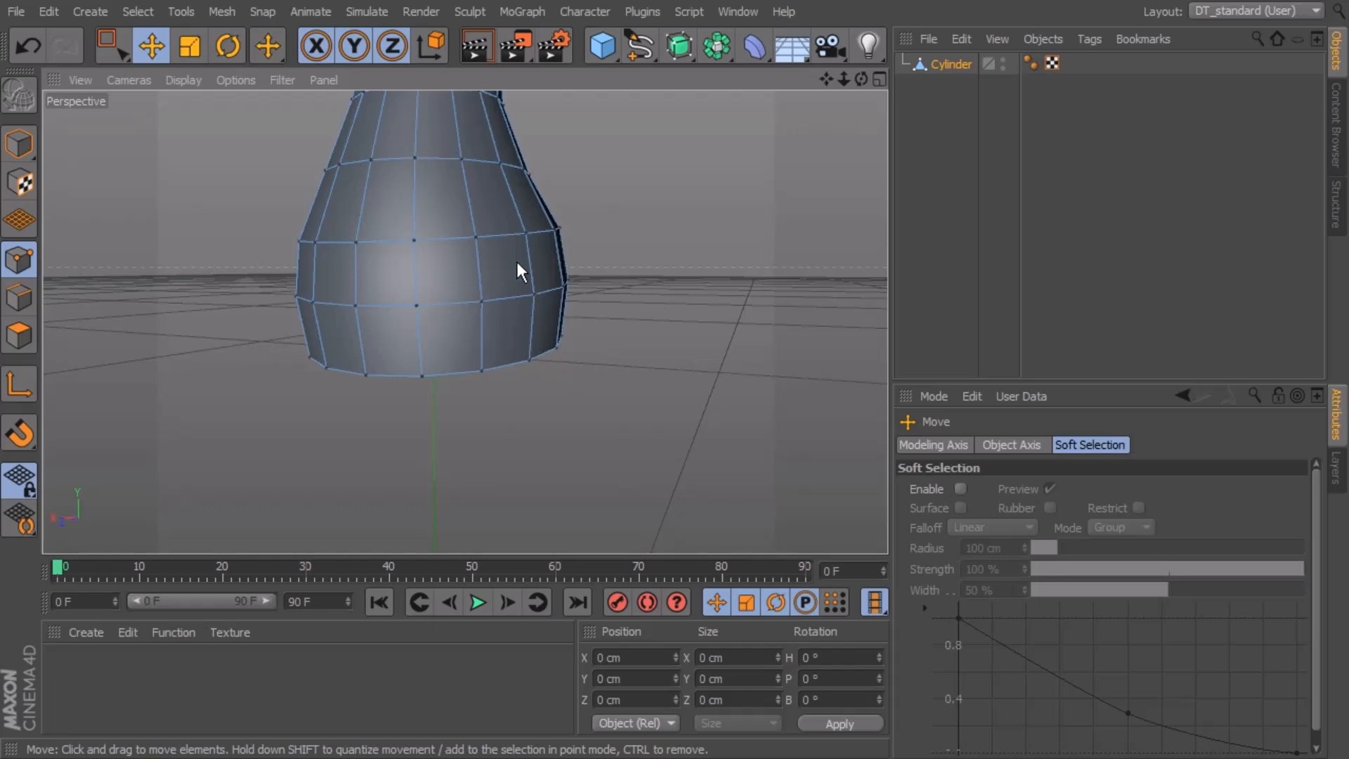
In edge mode, select the two middle bottom-rim edges on the cylinder's +Z side with Live Selection
left_click_drag(540, 305, 232, 186, "alt")
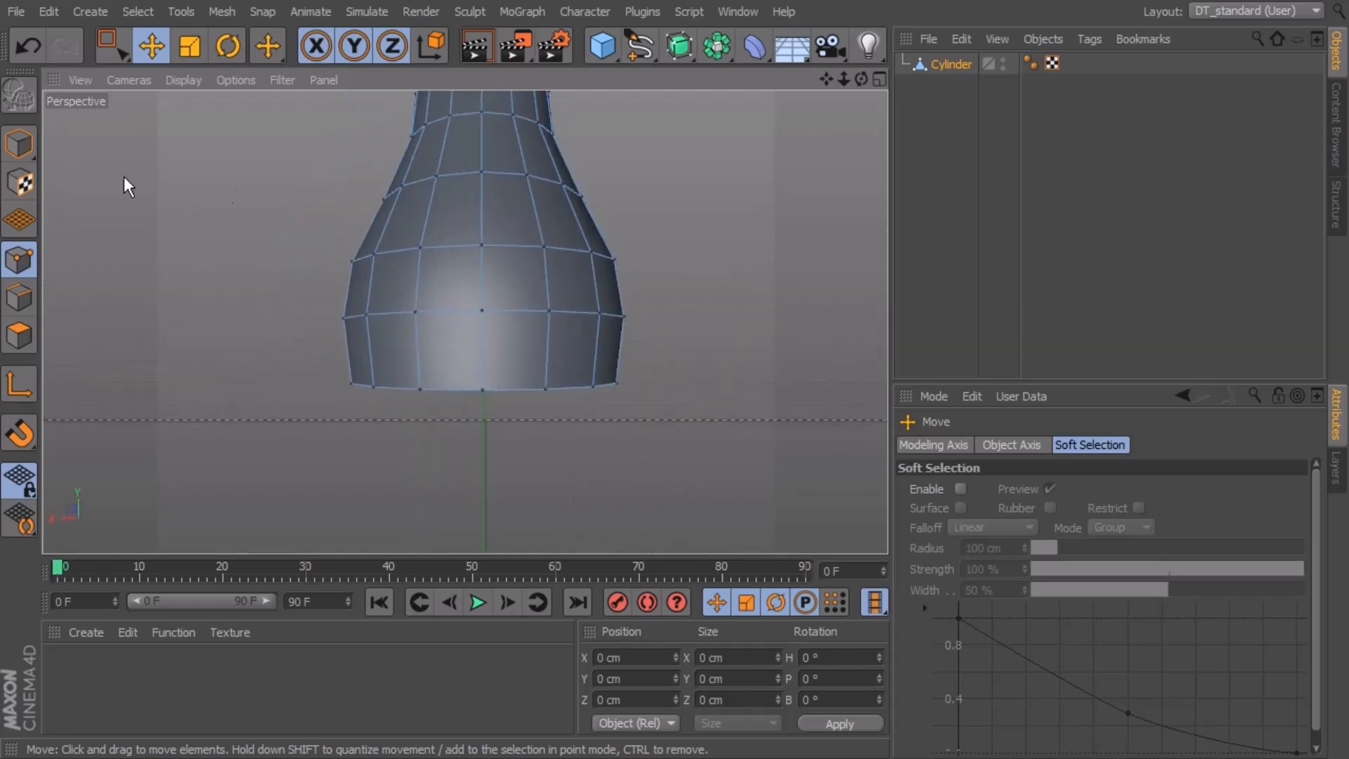
left_click(19, 298)
left_click(432, 389)
left_click(499, 388)
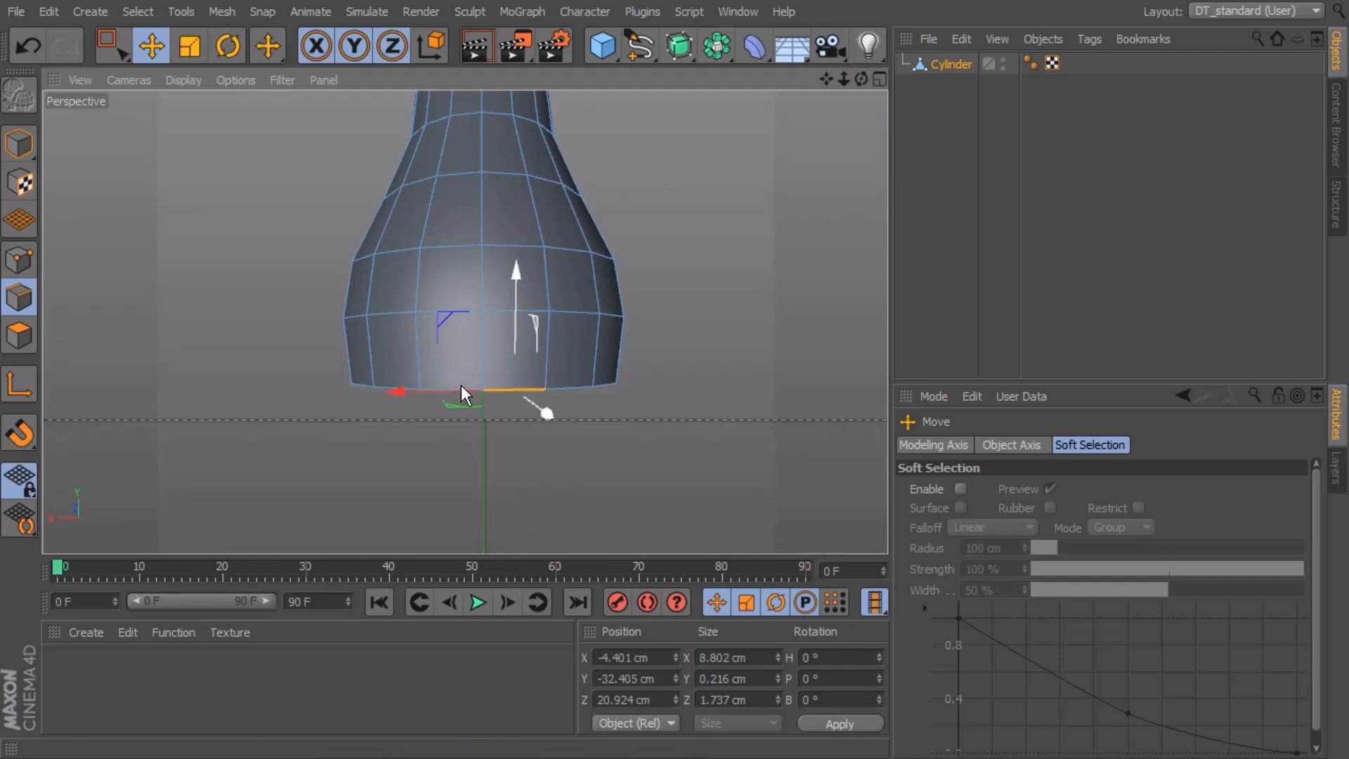
mouse_move(457, 386)
left_mouse_down()
mouse_move(445, 404)
mouse_move(448, 386)
left_mouse_up()
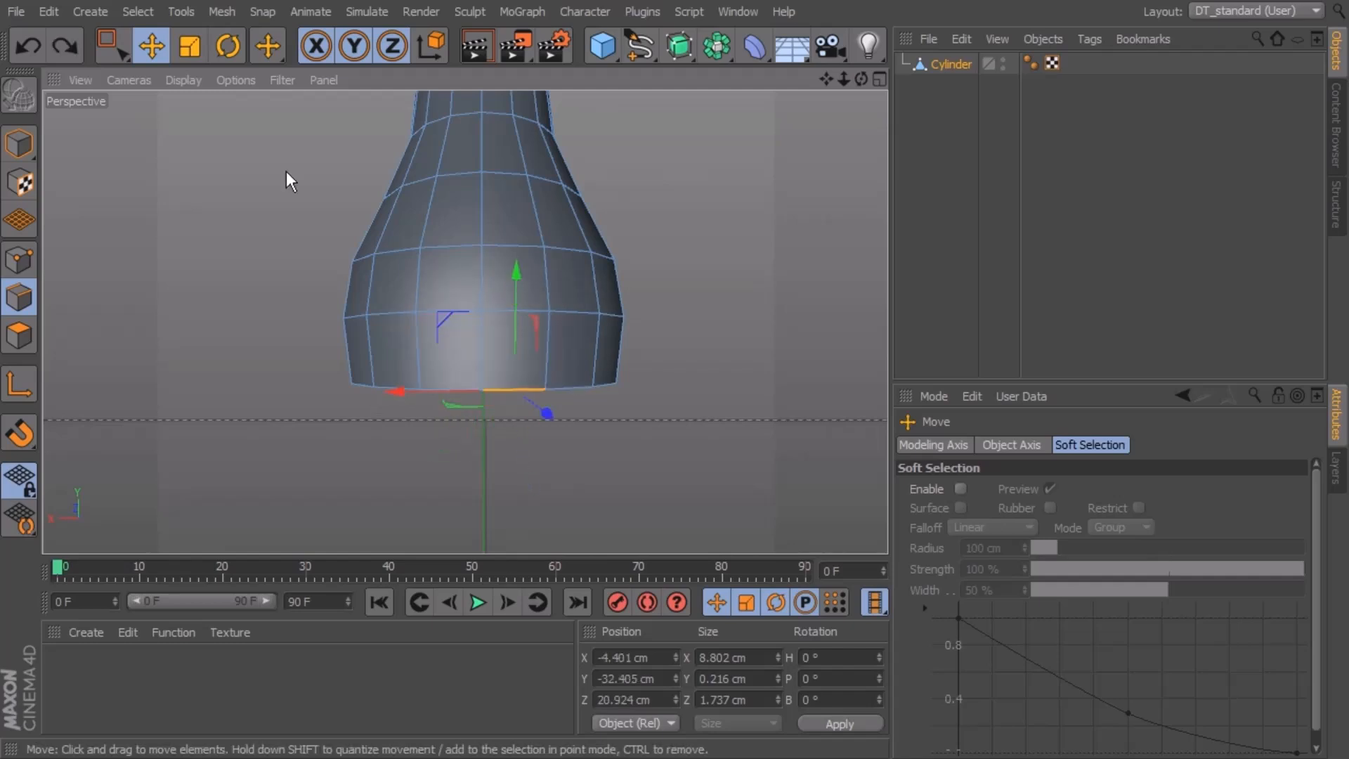
left_click(112, 51)
left_click(203, 76)
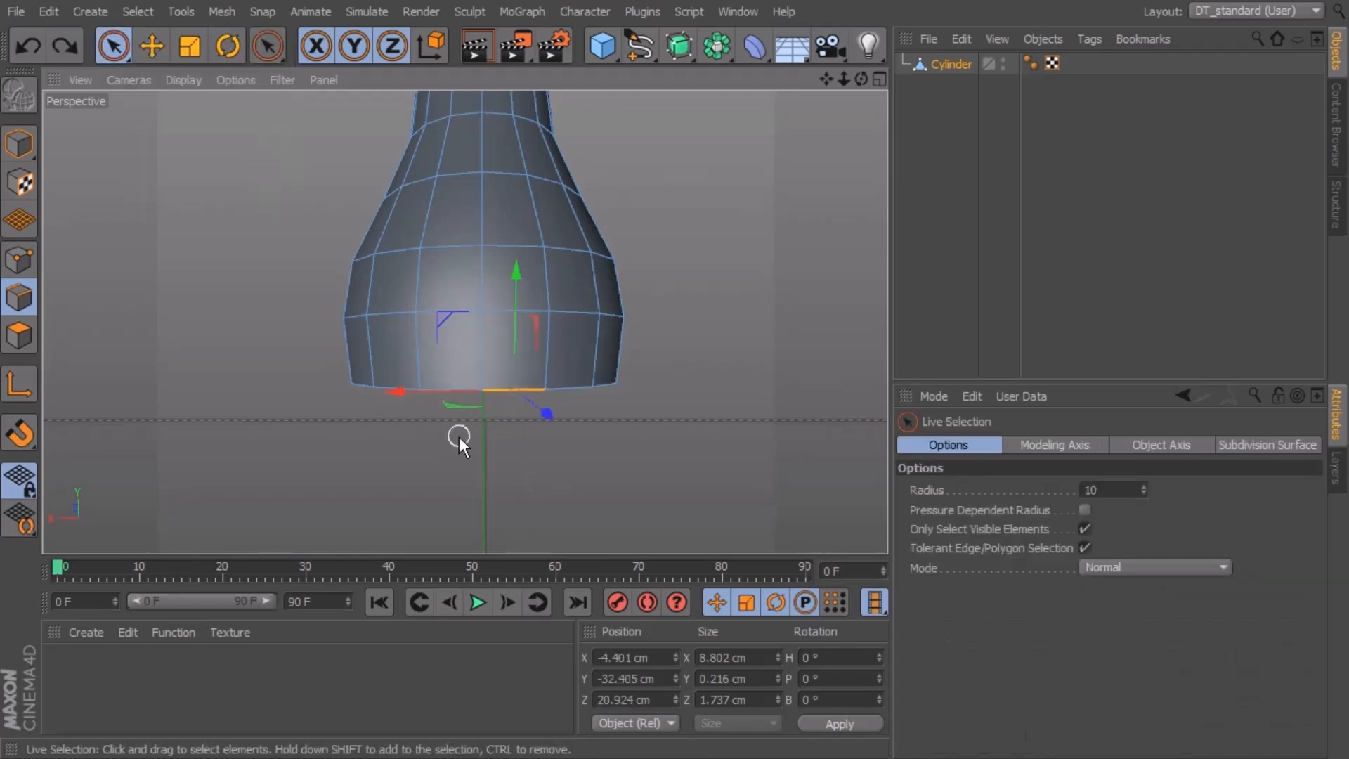
left_click(450, 388, "shift")
Add the two matching bottom-rim edges on the opposite side of the opening to the selection
left_click_drag(535, 413, 536, 320, "alt")
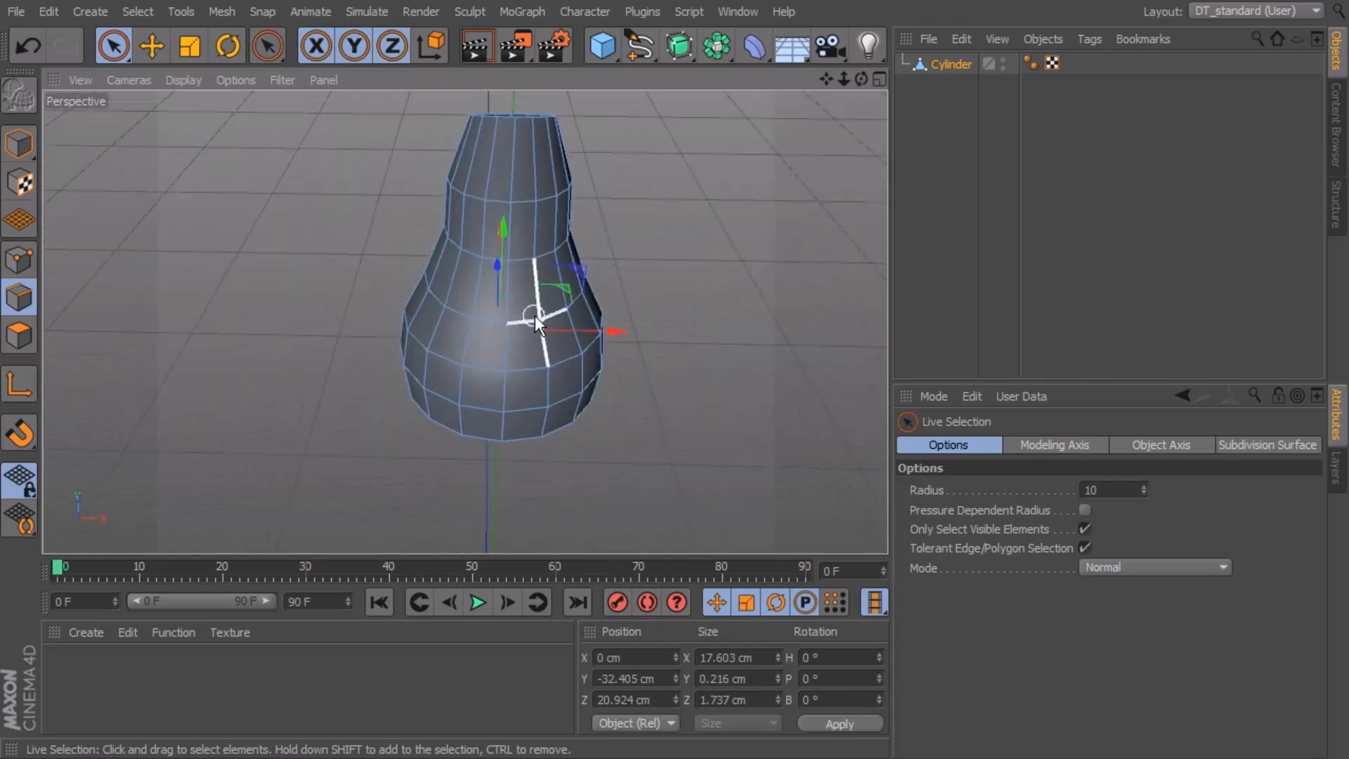
left_click(482, 439, "shift")
left_click_drag(631, 499, 622, 268, "alt")
middle_click_drag(622, 268, 621, 296, "alt")
right_click_drag(621, 297, 670, 305, "alt")
left_click_drag(670, 305, 668, 276, "alt")
Join the two selected edge pairs with Stitch and Sew, creating a polygon strip across the bottom opening, and clear the selection
right_click(636, 150)
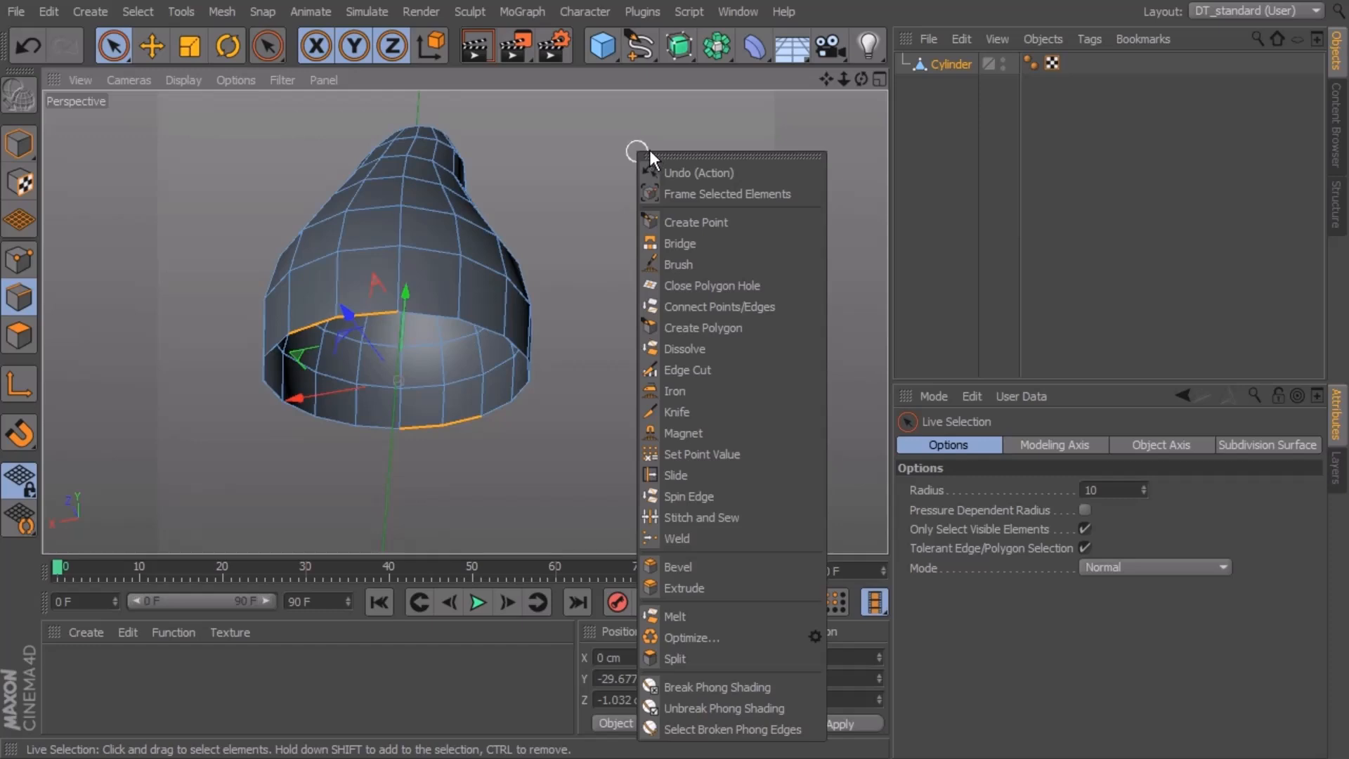
left_click(660, 518)
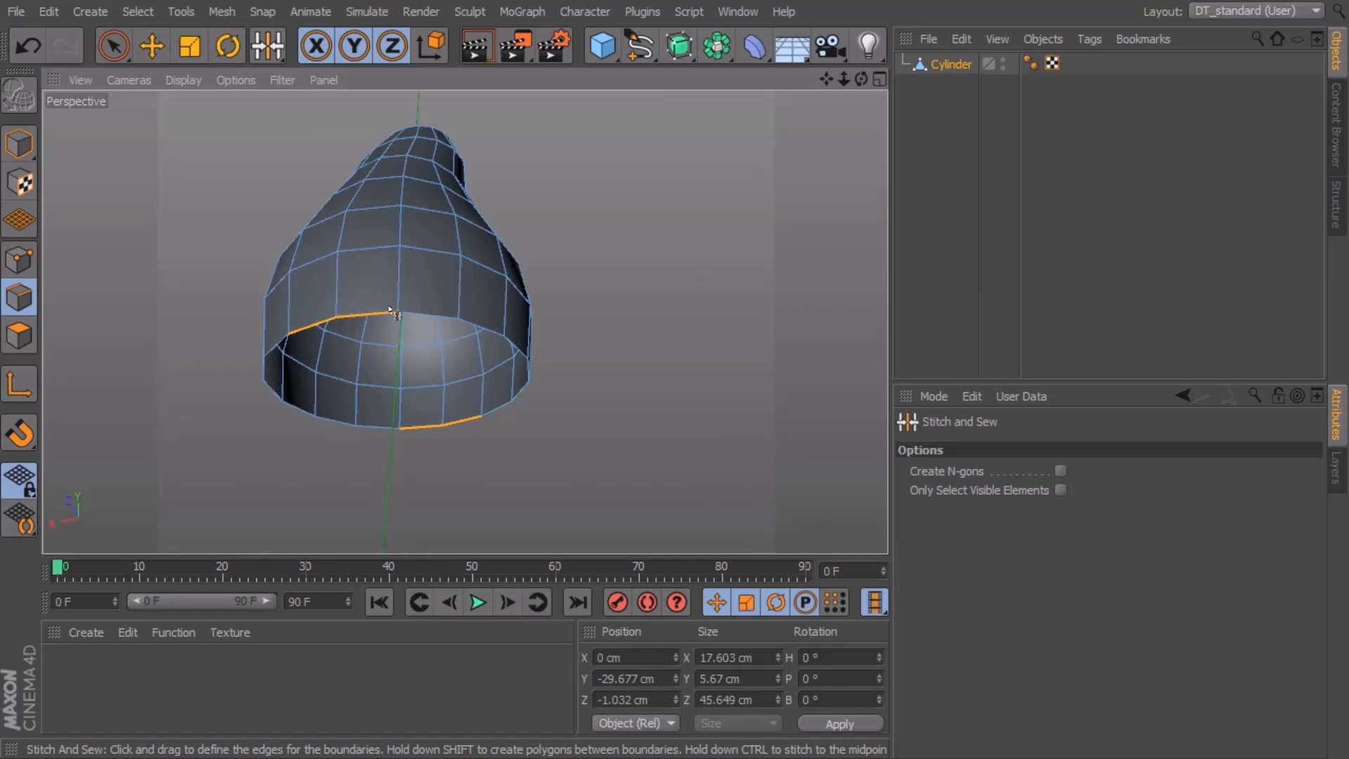
left_click_drag(396, 314, 455, 387)
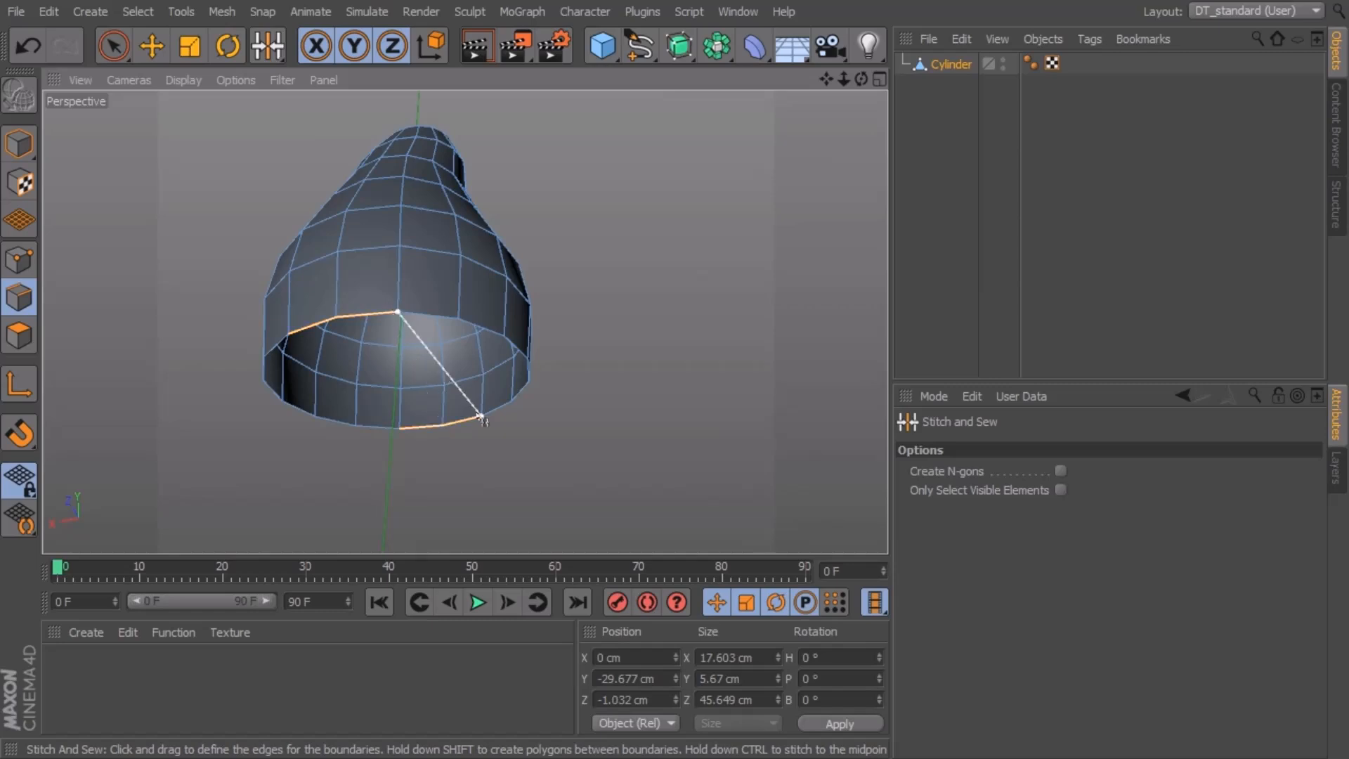
left_click_drag(480, 416, 478, 416)
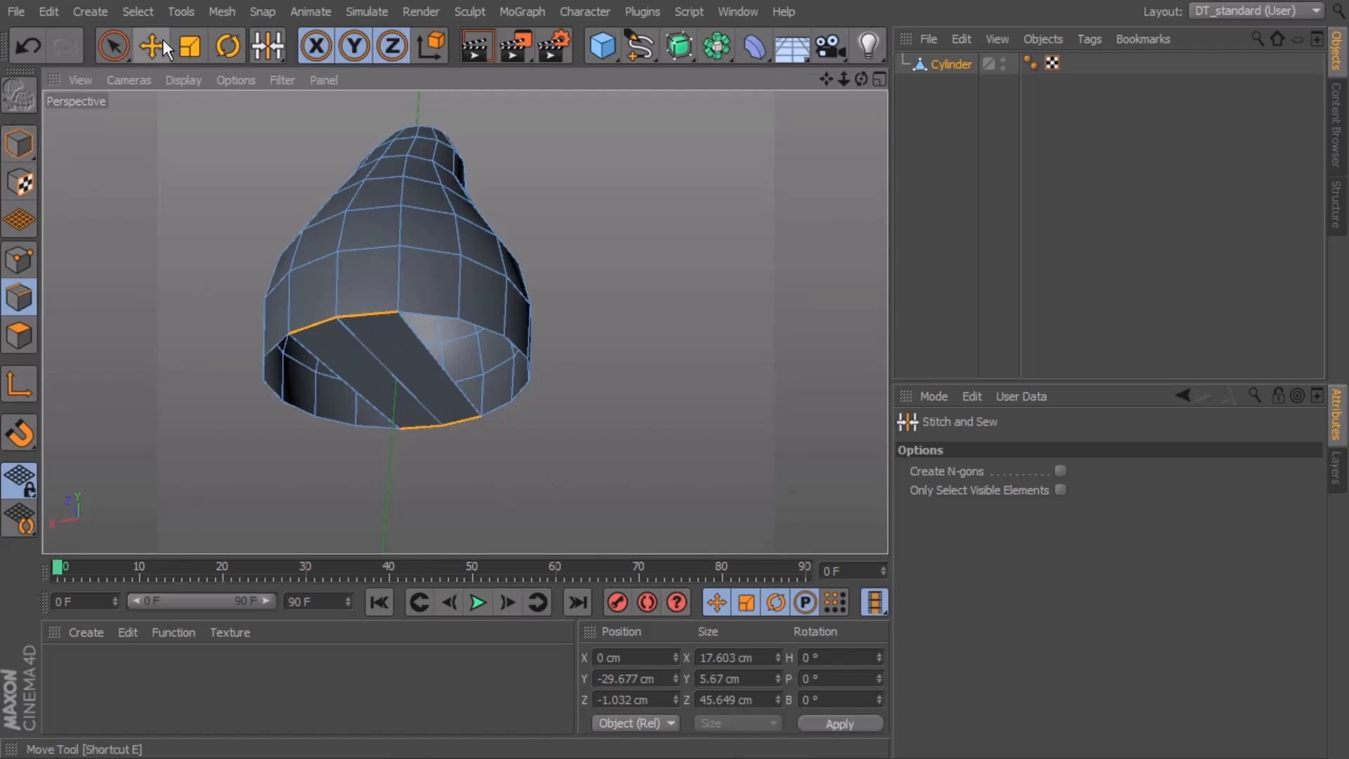
left_click(113, 46)
left_click_drag(702, 361, 669, 314, "alt")
left_click(668, 315)
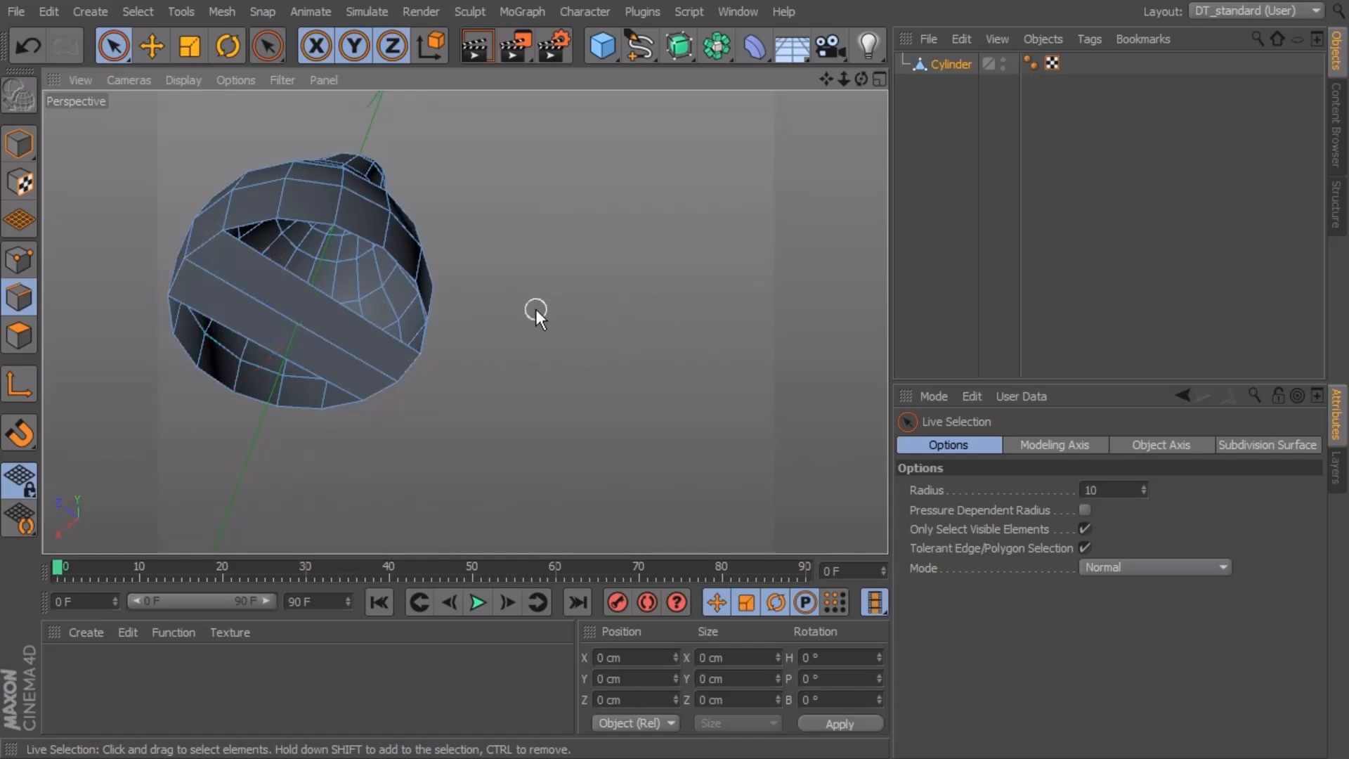
Start the Knife tool in Loop mode with Restrict to Selection turned off
middle_click_drag(491, 301, 668, 319, "alt")
left_click_drag(668, 319, 552, 353, "alt")
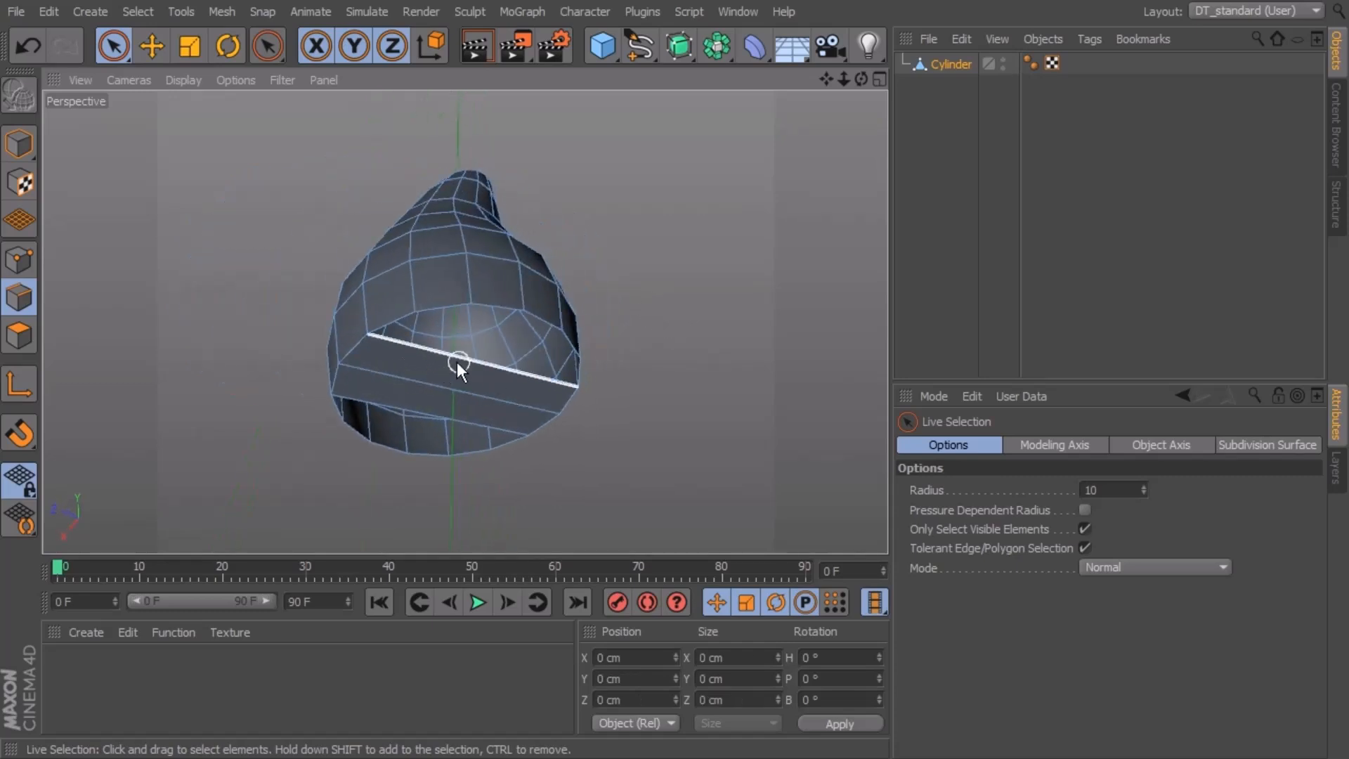
left_click_drag(546, 384, 607, 410, "alt")
scroll(484, 398, "up", 5)
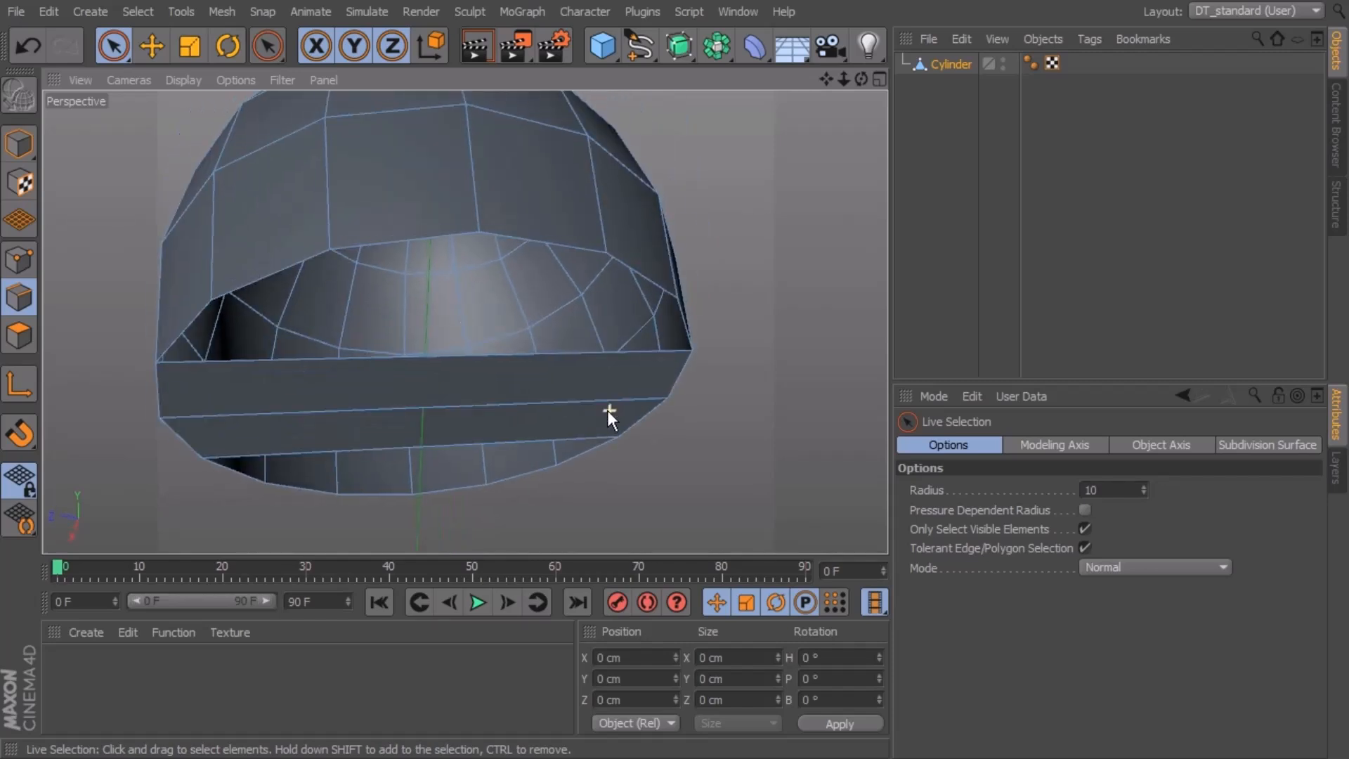
scroll(607, 411, "down", 3)
right_click(777, 127)
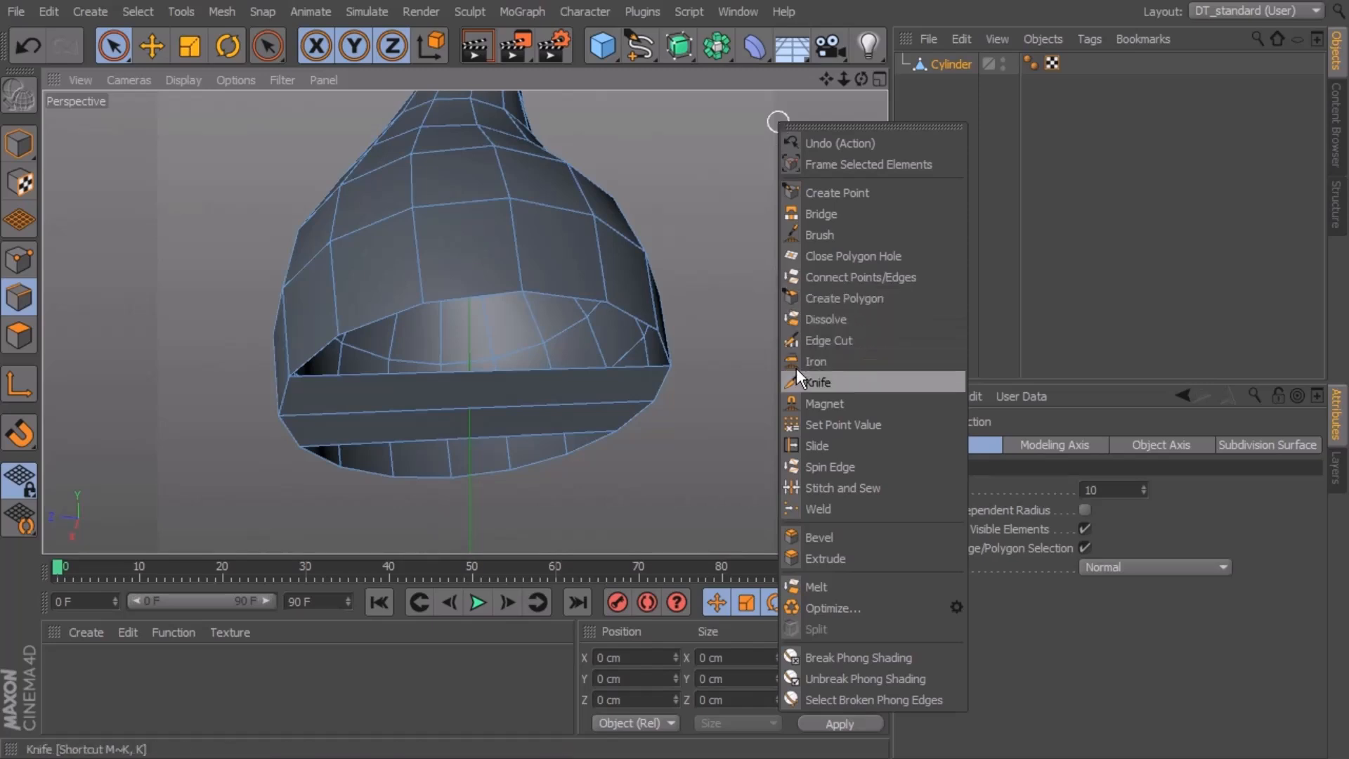
left_click(818, 382)
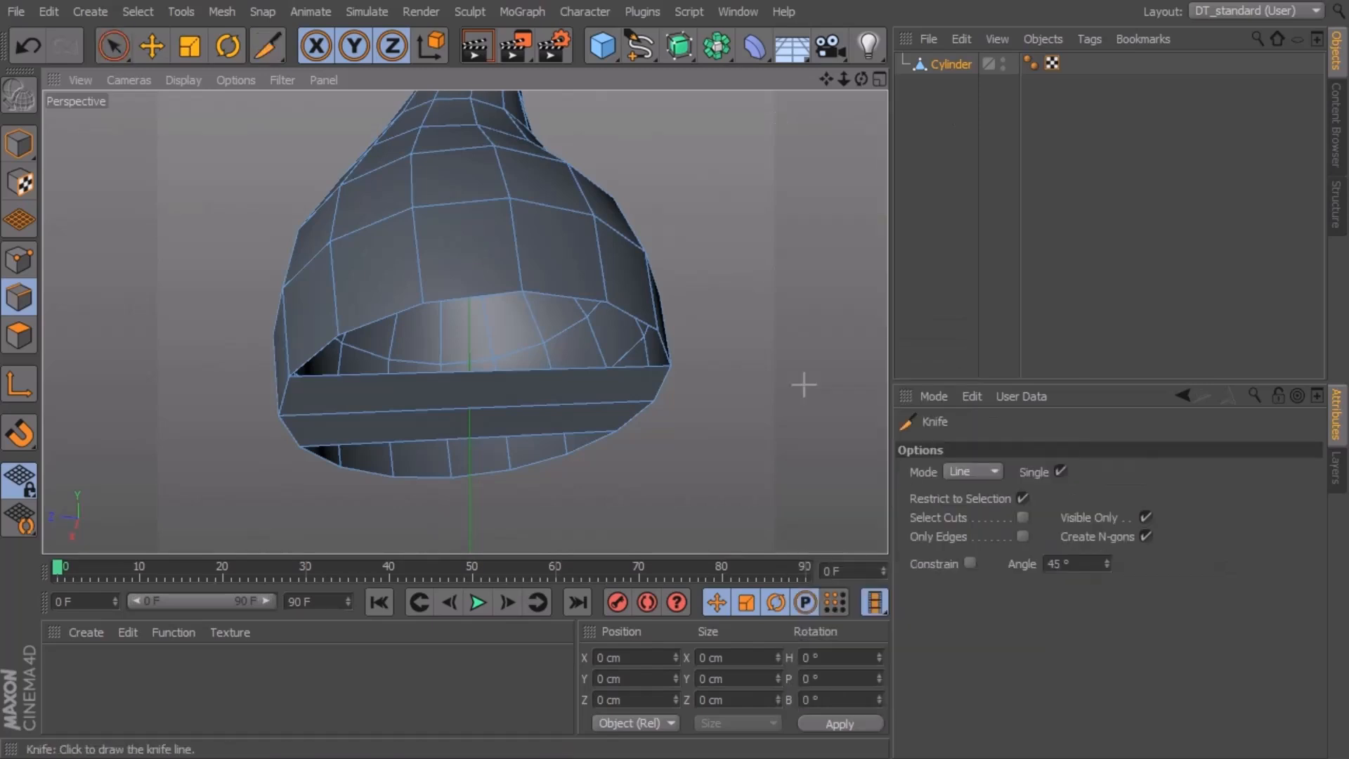
left_click(973, 472)
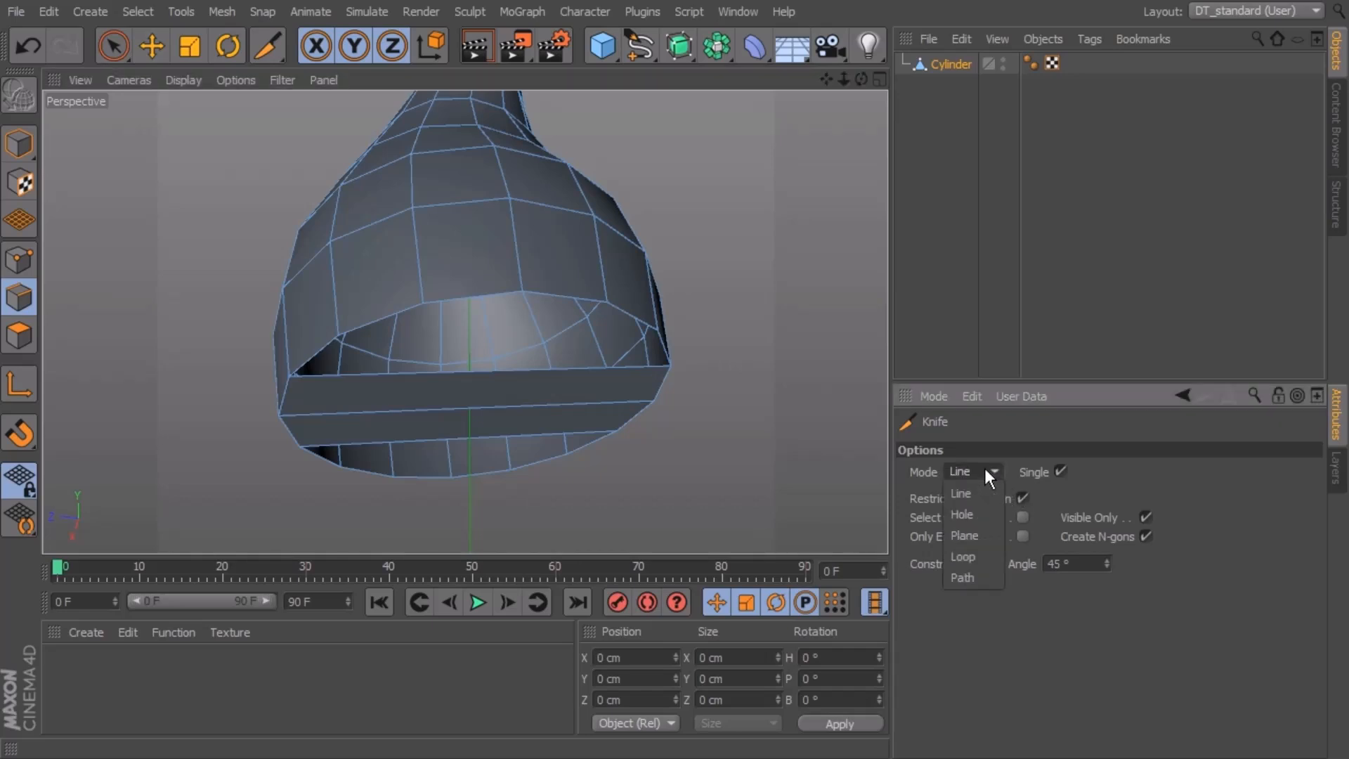
left_click(976, 524)
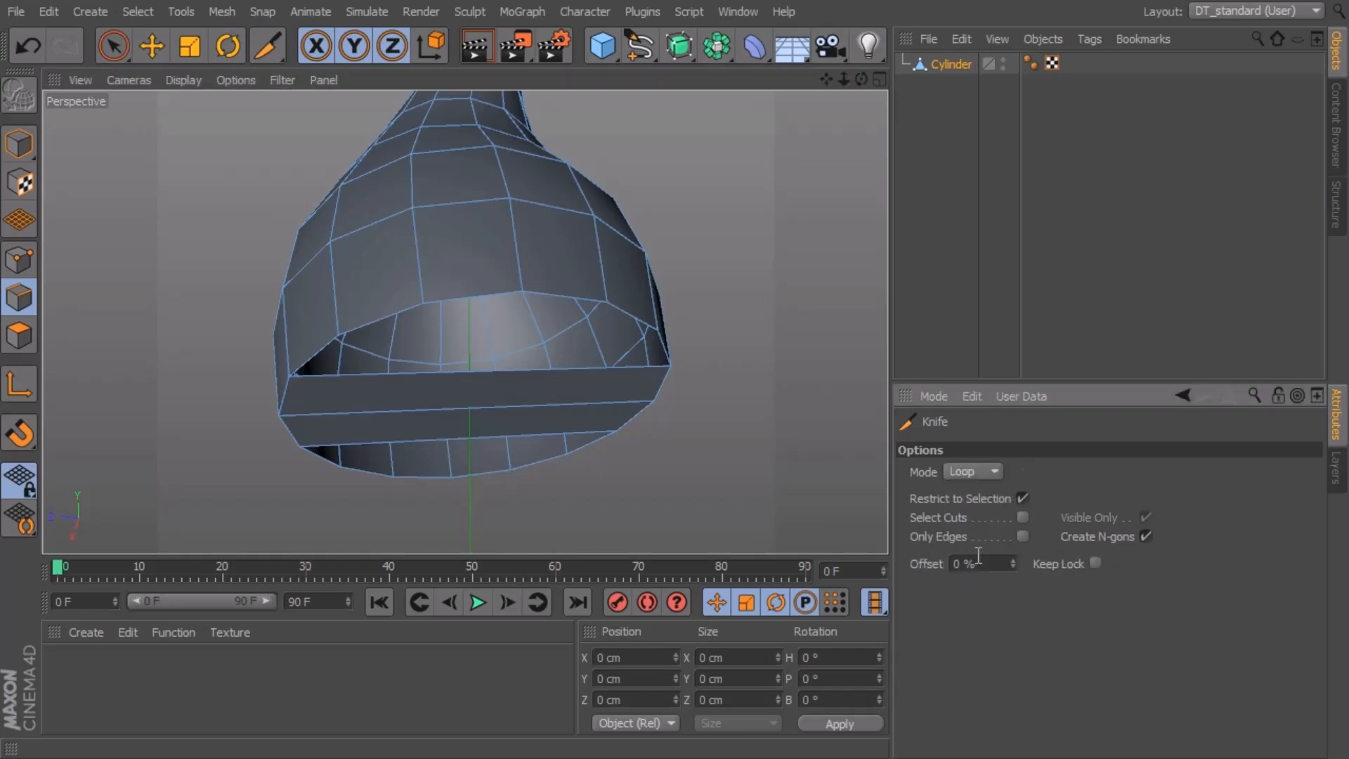
left_click(1022, 498)
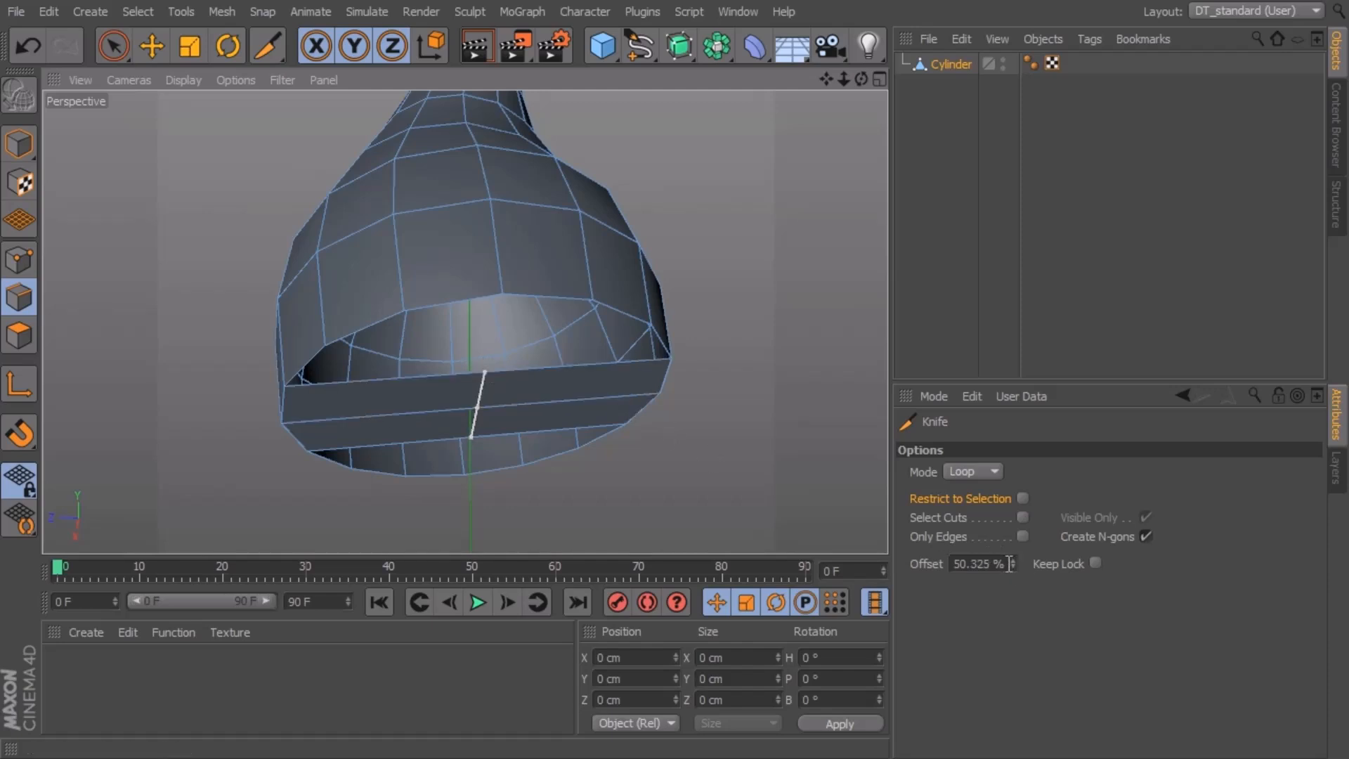
Cut three crosswise loops into the bottom strip, with the middle cut at 50 % offset
left_click_drag(1012, 558, 902, 563)
type("50")
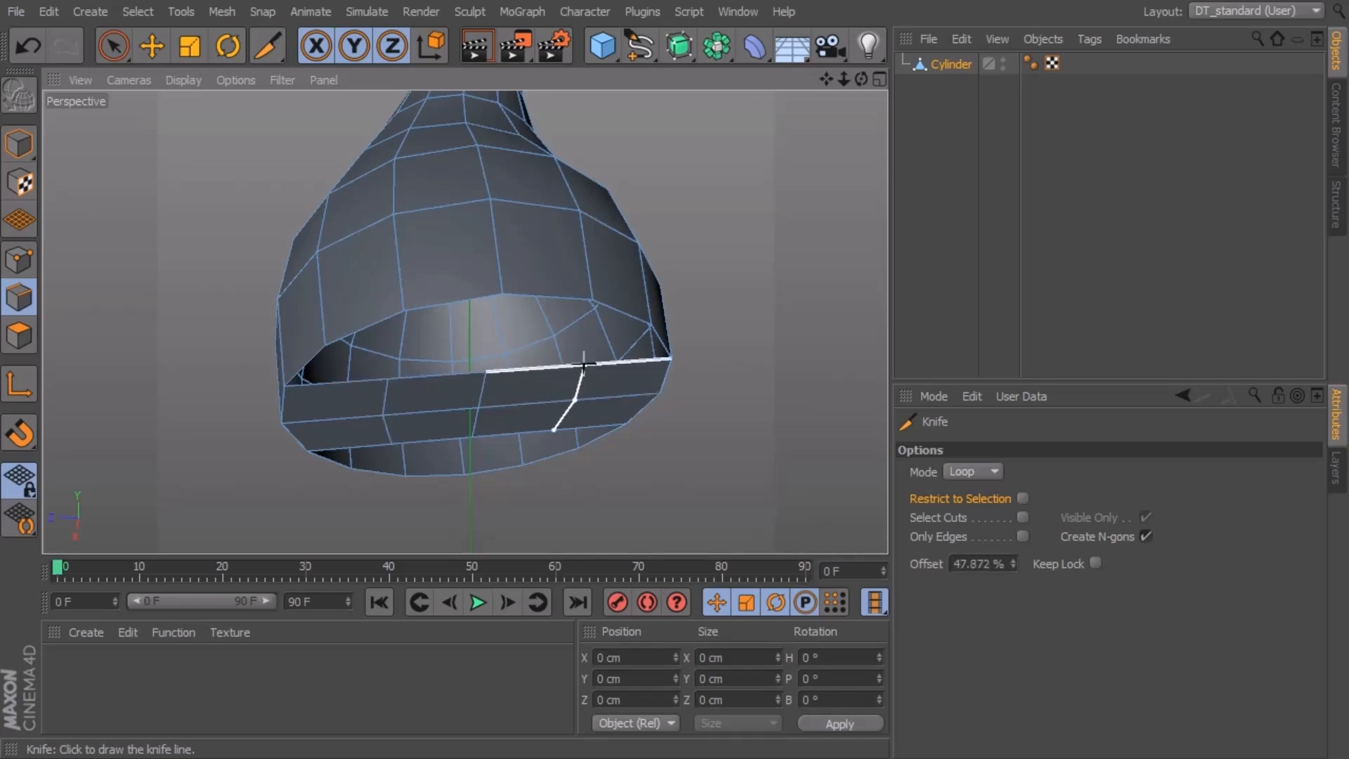
left_click_drag(671, 475, 699, 413, "alt")
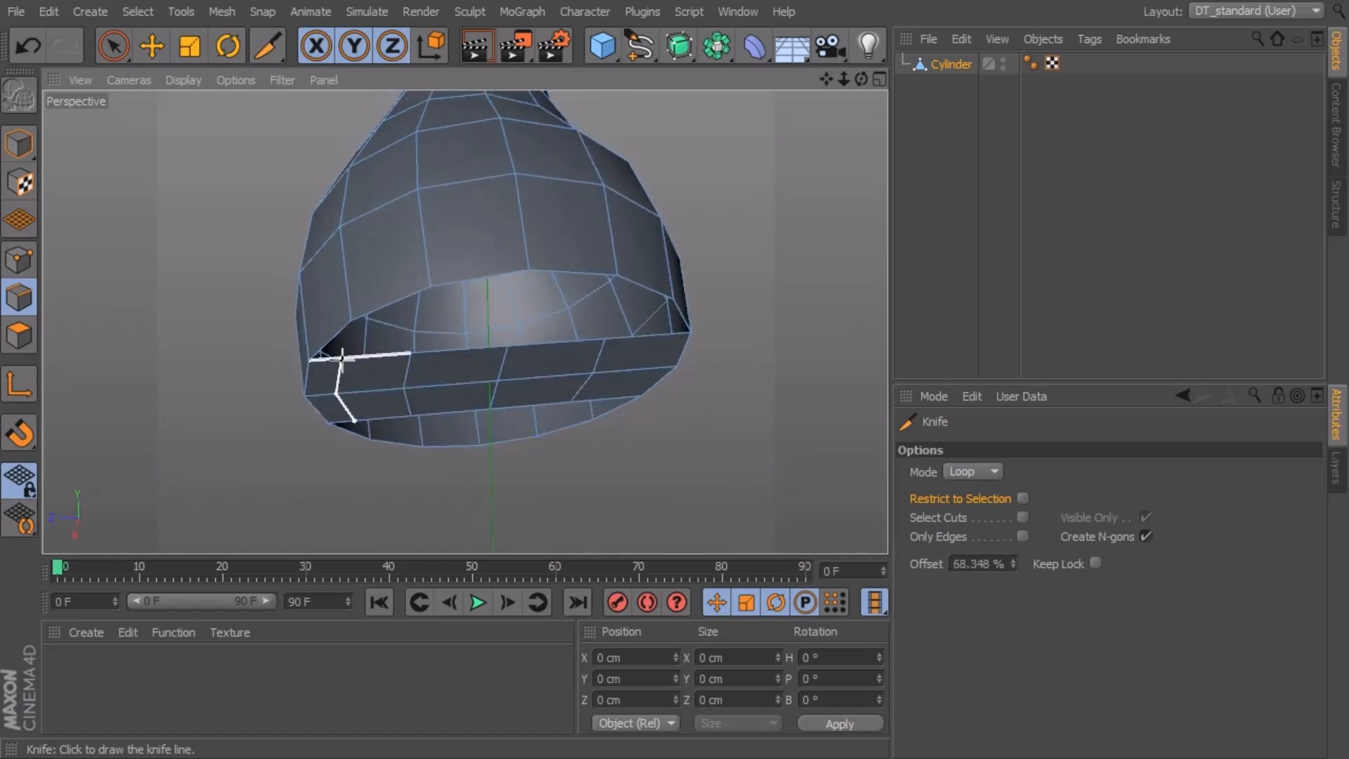
Select the strip's two middle crosswise edges with Live Selection and pull them downward
left_click(116, 46)
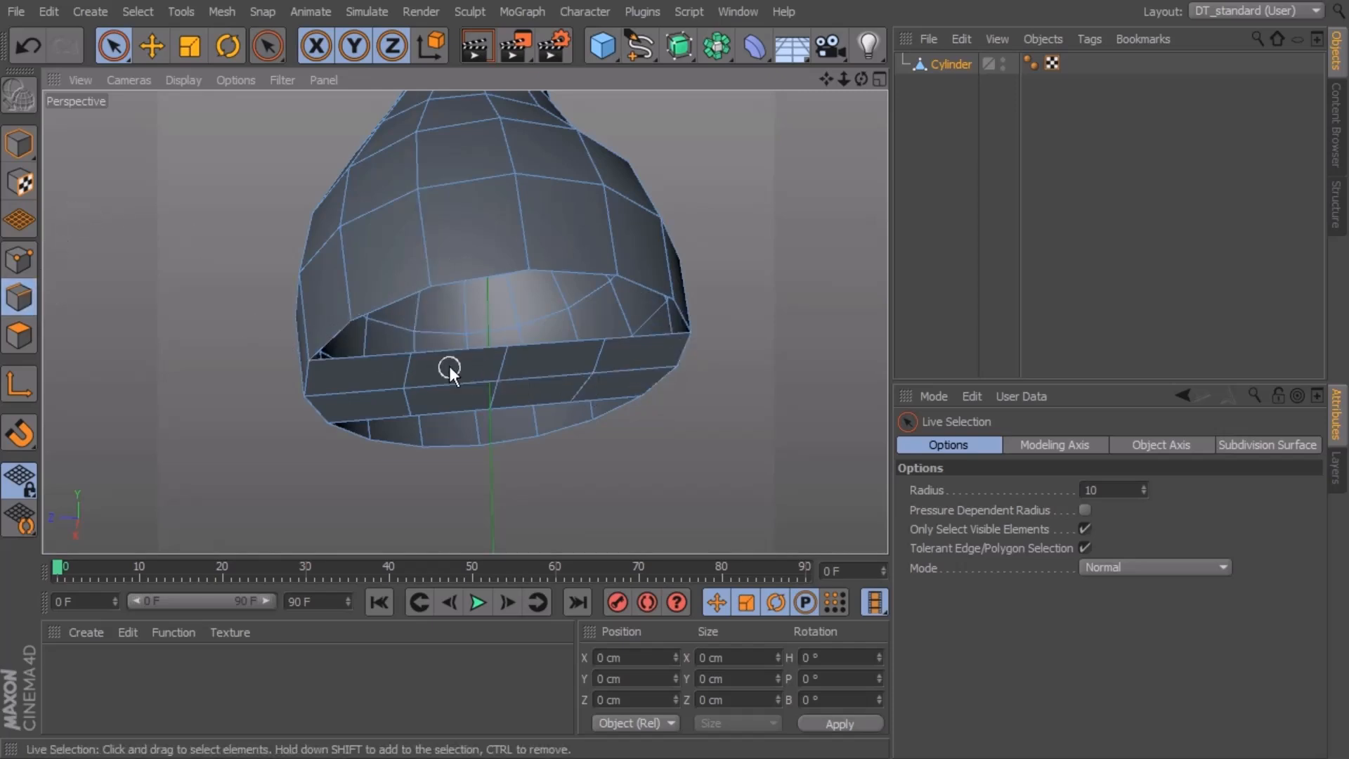
left_click(510, 363)
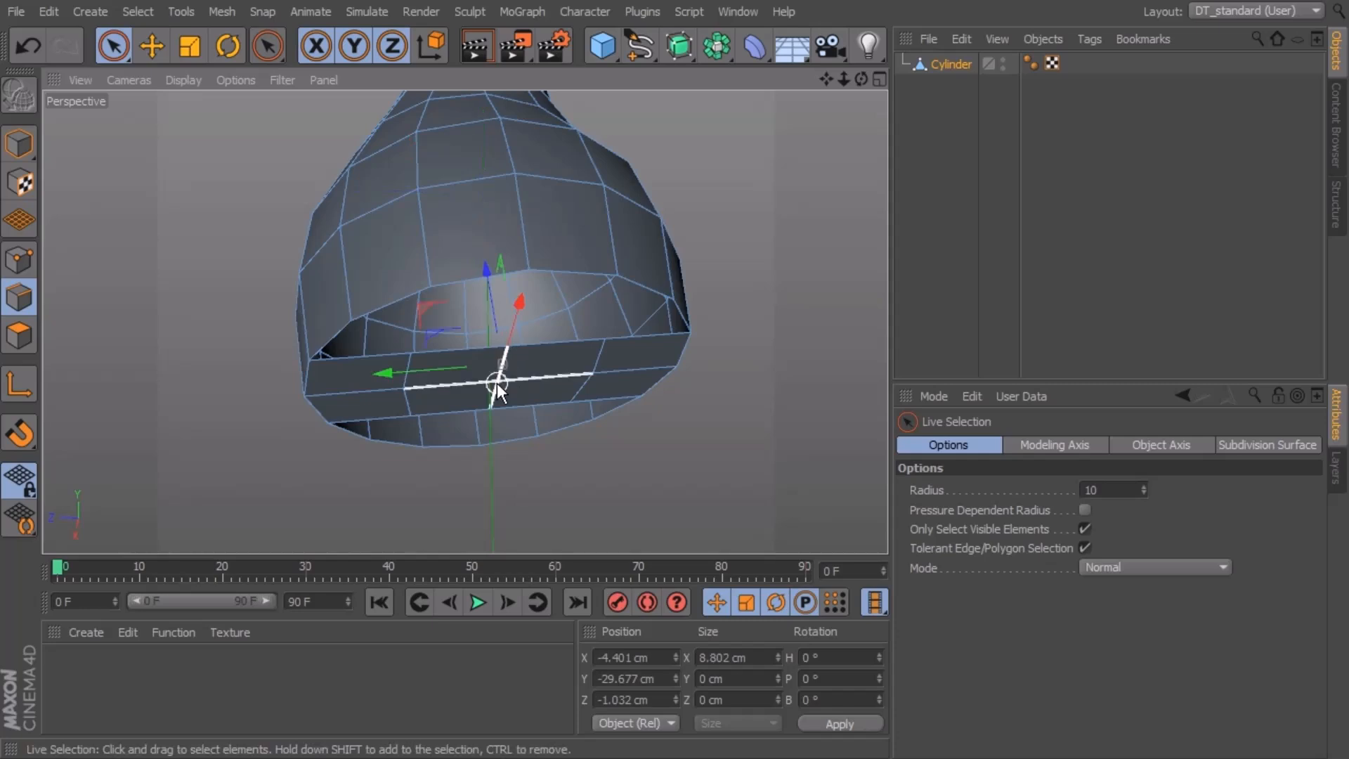
left_click(491, 390, "shift")
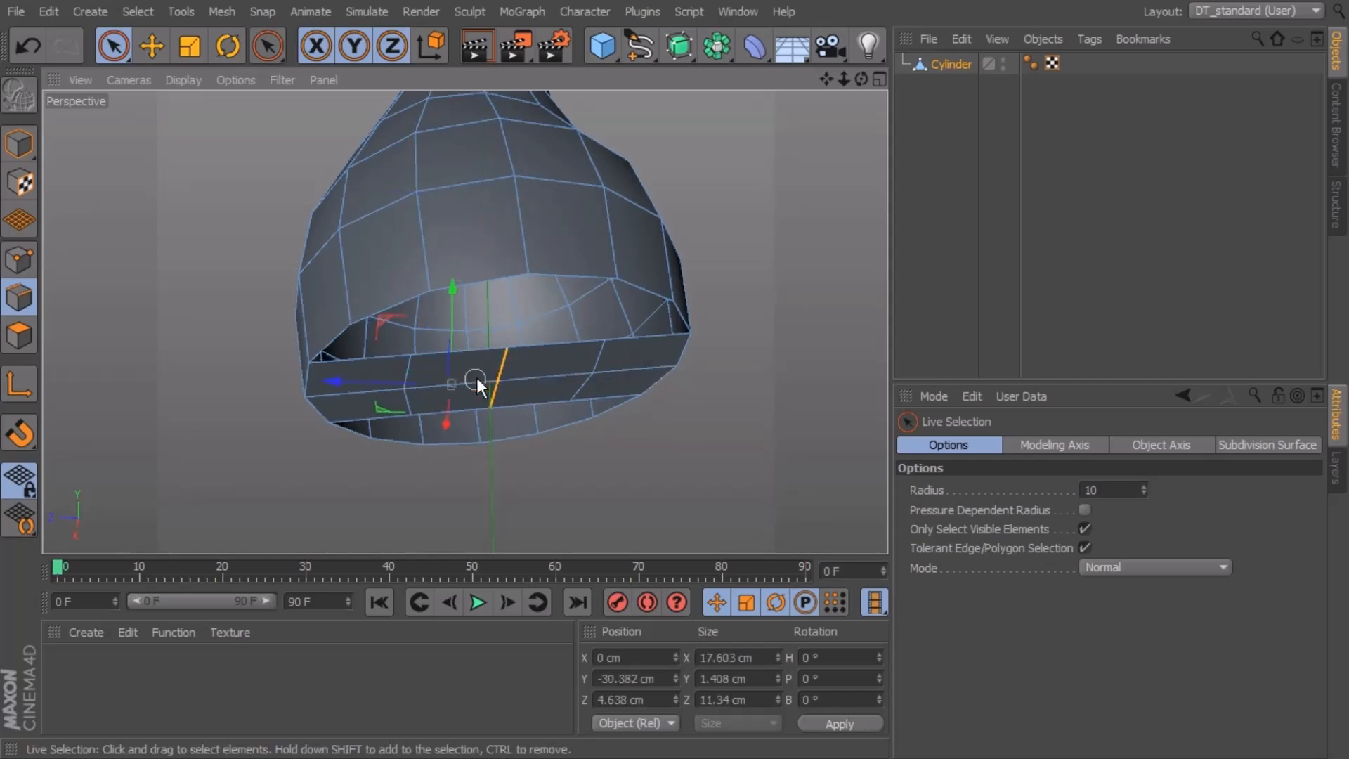
left_click_drag(493, 316, 485, 435)
Lower the strip's two remaining crosswise edge cuts so the strip curves down between the rims
left_click_drag(575, 373, 549, 291, "alt")
left_click(540, 278)
left_click(545, 330, "shift")
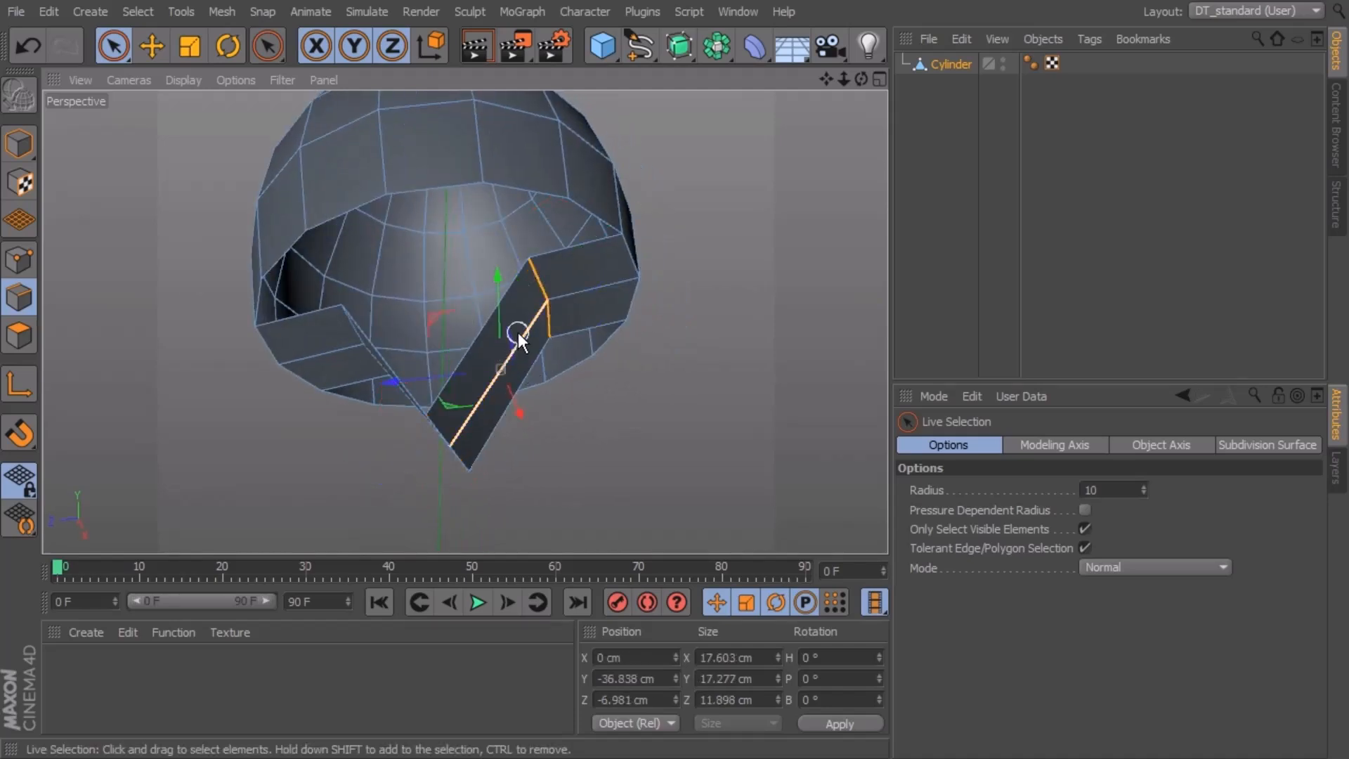
left_click_drag(564, 291, 550, 326, "alt")
left_click_drag(550, 326, 492, 356, "alt")
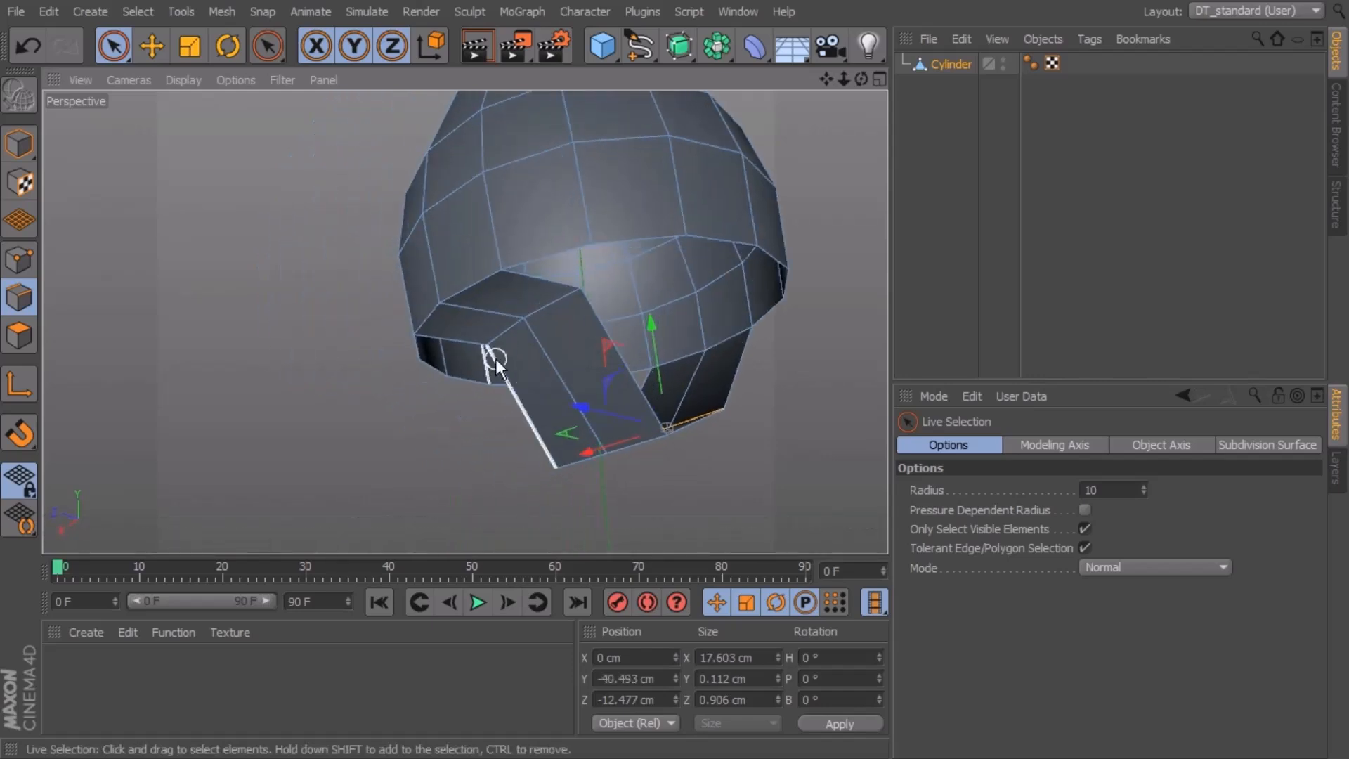
left_click(504, 340)
left_click_drag(555, 311, 573, 391, "alt")
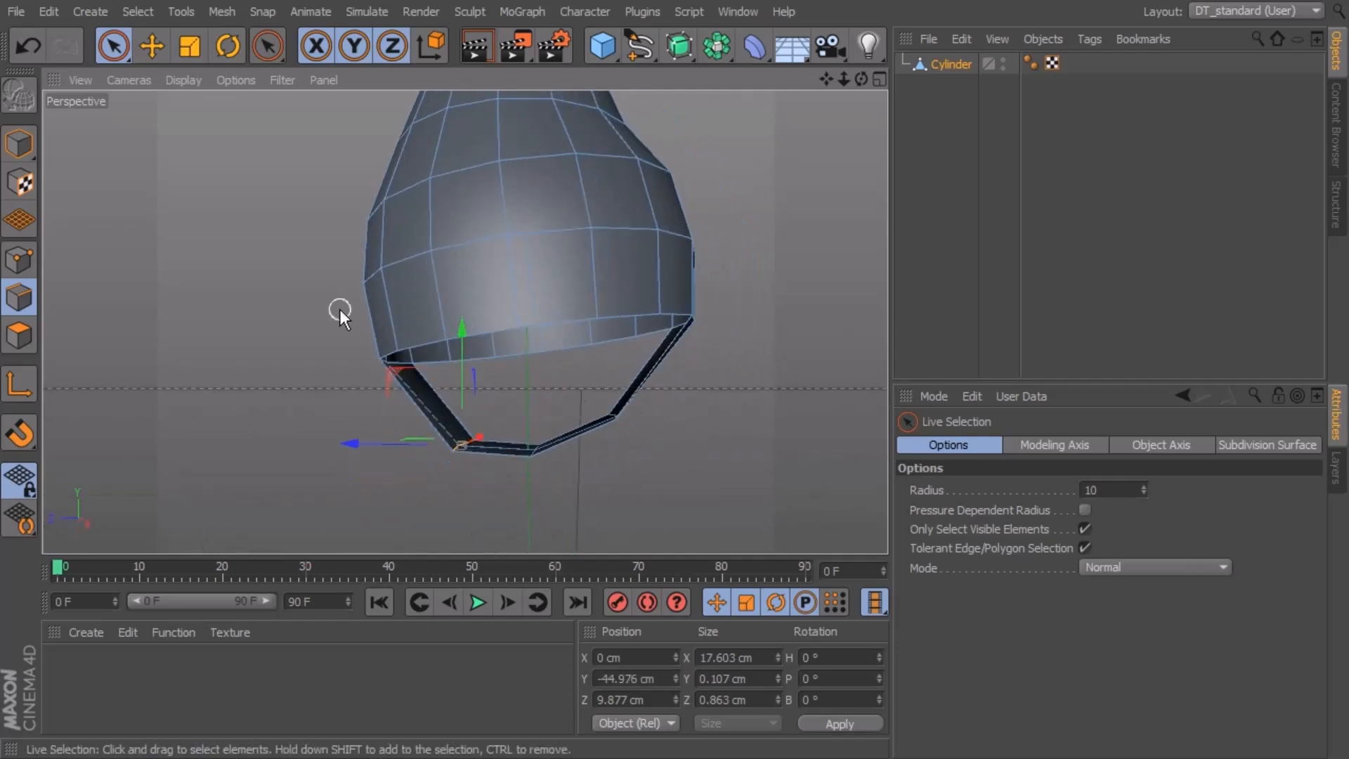
In the right view, box-select the strip points on the -Z side and move them outward and slightly up to fit the reference
middle_click(645, 378)
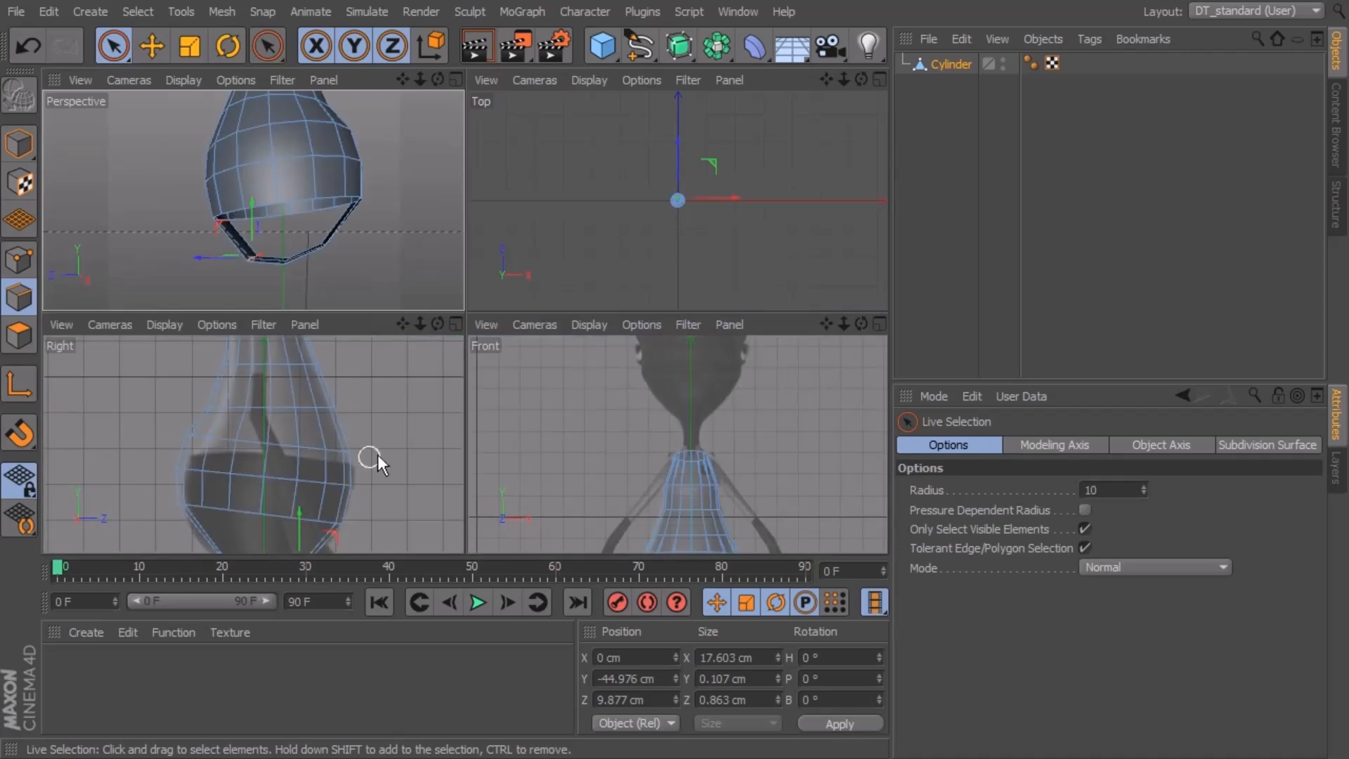
middle_click(377, 454)
middle_click_drag(461, 451, 560, 171, "alt")
left_click(19, 260)
left_click_drag(113, 45, 183, 105)
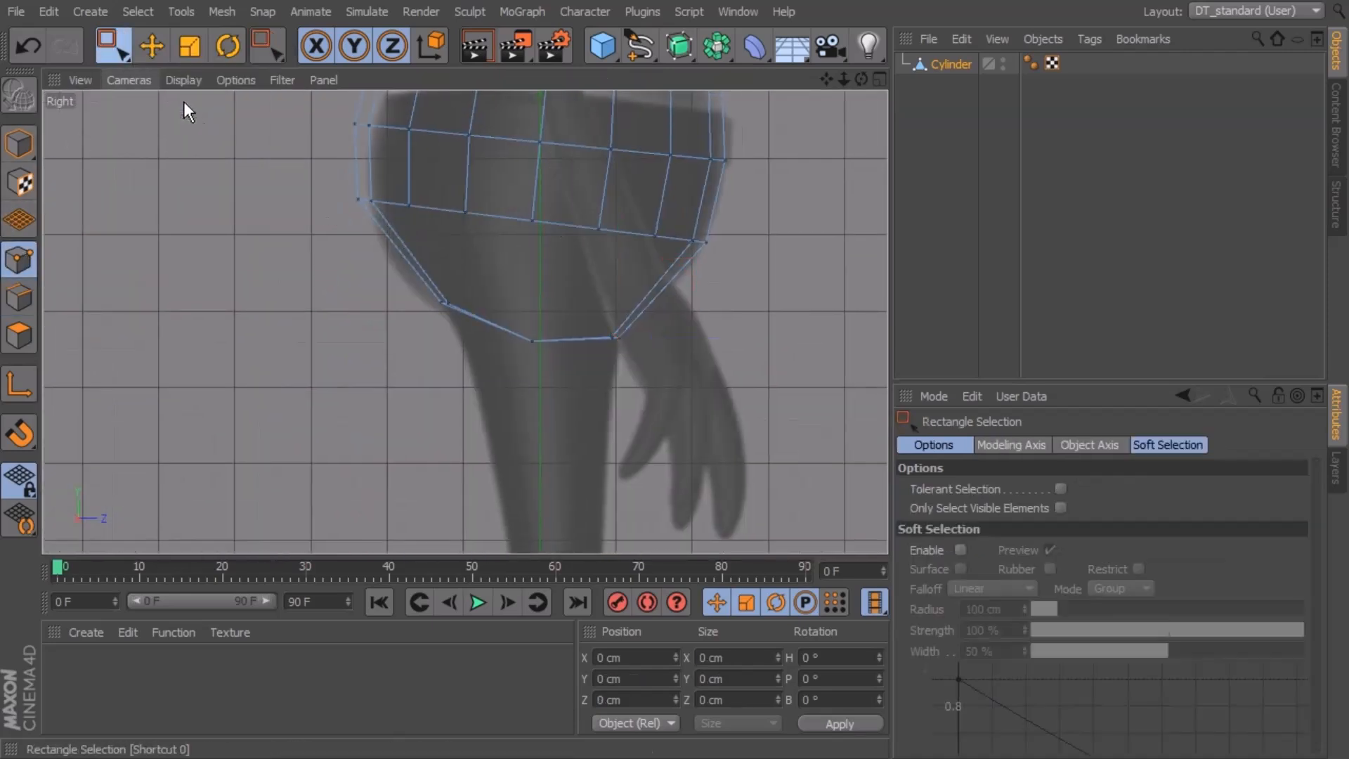
left_click_drag(496, 261, 386, 352)
left_click_drag(517, 301, 486, 302)
left_click_drag(413, 225, 409, 219)
Move the strip's middle points toward -Z and up, and raise its +Z points to follow the reference outline
left_click_drag(579, 296, 478, 407)
left_click_drag(620, 337, 587, 341)
left_click_drag(487, 274, 493, 262)
left_click_drag(659, 291, 535, 417)
left_click_drag(617, 283, 613, 262)
middle_click_drag(599, 251, 624, 346, "alt")
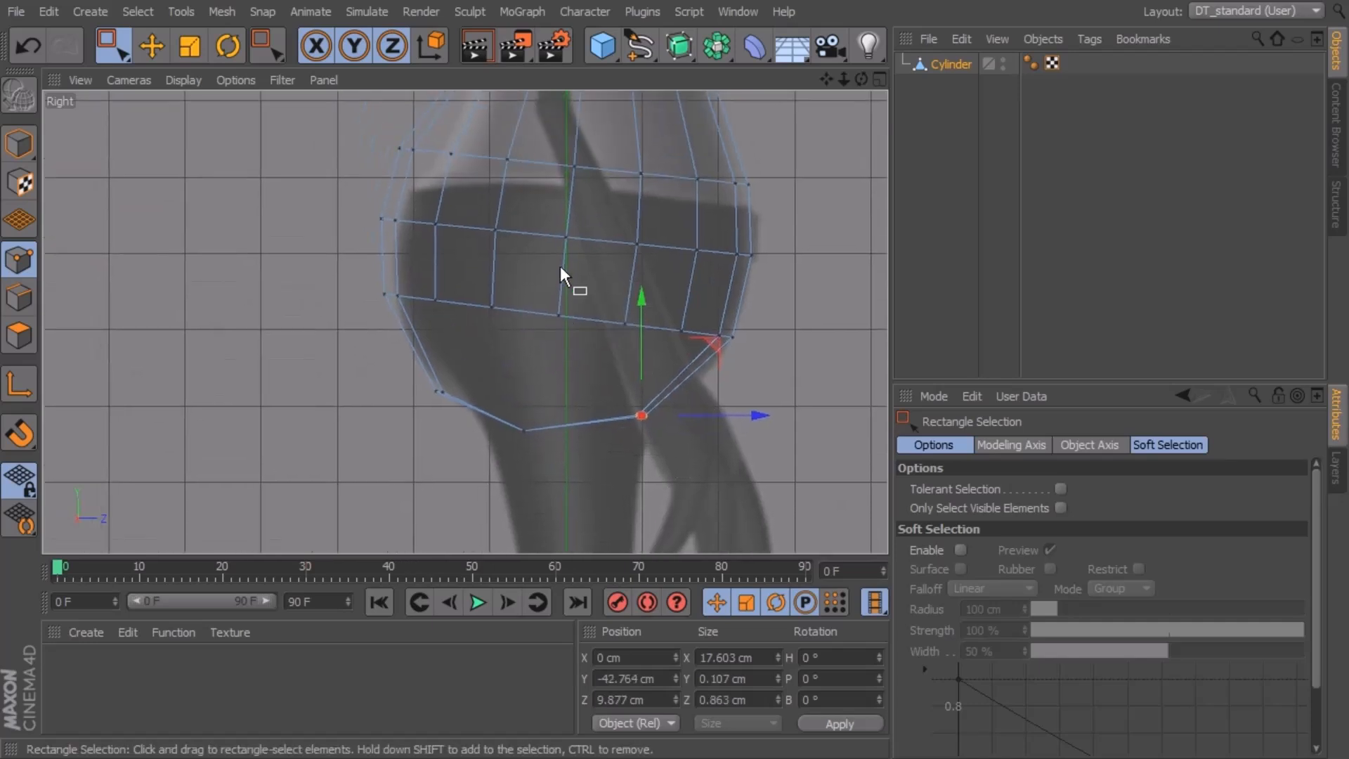
Raise the central bottom-rim points and their neighbours on both sides to begin the arched leg opening
left_click_drag(589, 287, 541, 331)
left_click_drag(559, 255, 554, 208)
left_click_drag(636, 301, 576, 370)
left_click_drag(622, 262, 624, 221)
left_click_drag(495, 281, 466, 337)
left_click_drag(491, 255, 486, 211)
left_click_drag(453, 289, 432, 243)
Raise the middle and -Z-side points of the row above the leg opening to even out its spacing
left_click_drag(520, 197, 475, 250)
left_click_drag(491, 180, 494, 146)
left_click_drag(463, 203, 409, 243)
left_click_drag(430, 162, 436, 145)
left_click_drag(592, 219, 571, 180)
left_click_drag(518, 184, 477, 211)
left_click(493, 174)
left_click_drag(493, 154, 425, 217)
left_click_drag(432, 168, 433, 181)
Raise the +Z-side points of the row above the leg opening to continue the curve
left_click_drag(655, 219, 627, 243)
left_click_drag(638, 175, 544, 243)
left_click_drag(569, 181, 570, 170)
left_click_drag(697, 246, 684, 263)
left_click_drag(696, 195, 698, 182)
Raise the +Z-side rim point of the leg opening and fine-tune the heights of the neighbouring points in both rows
left_click_drag(699, 316, 666, 346)
left_click_drag(676, 288, 693, 232)
left_click_drag(590, 302, 588, 304)
left_click_drag(664, 213, 610, 246, "shift")
left_click_drag(632, 181, 507, 370)
left_click_drag(563, 179, 444, 325)
left_click_drag(493, 178, 493, 171)
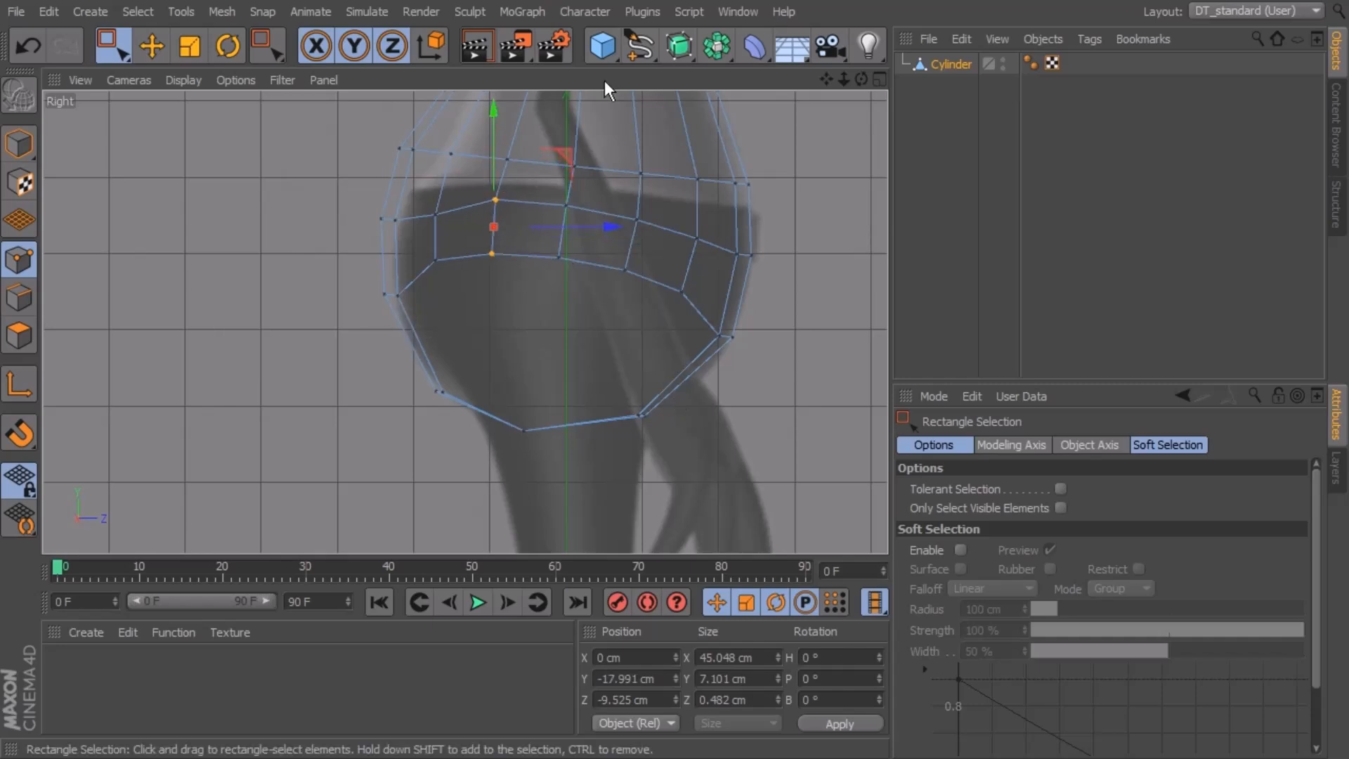
Raise the row above the leg opening from its -Z middle to the +Z edge, following the dark clothing's upper edge
middle_click_drag(642, 129, 742, 433, "alt")
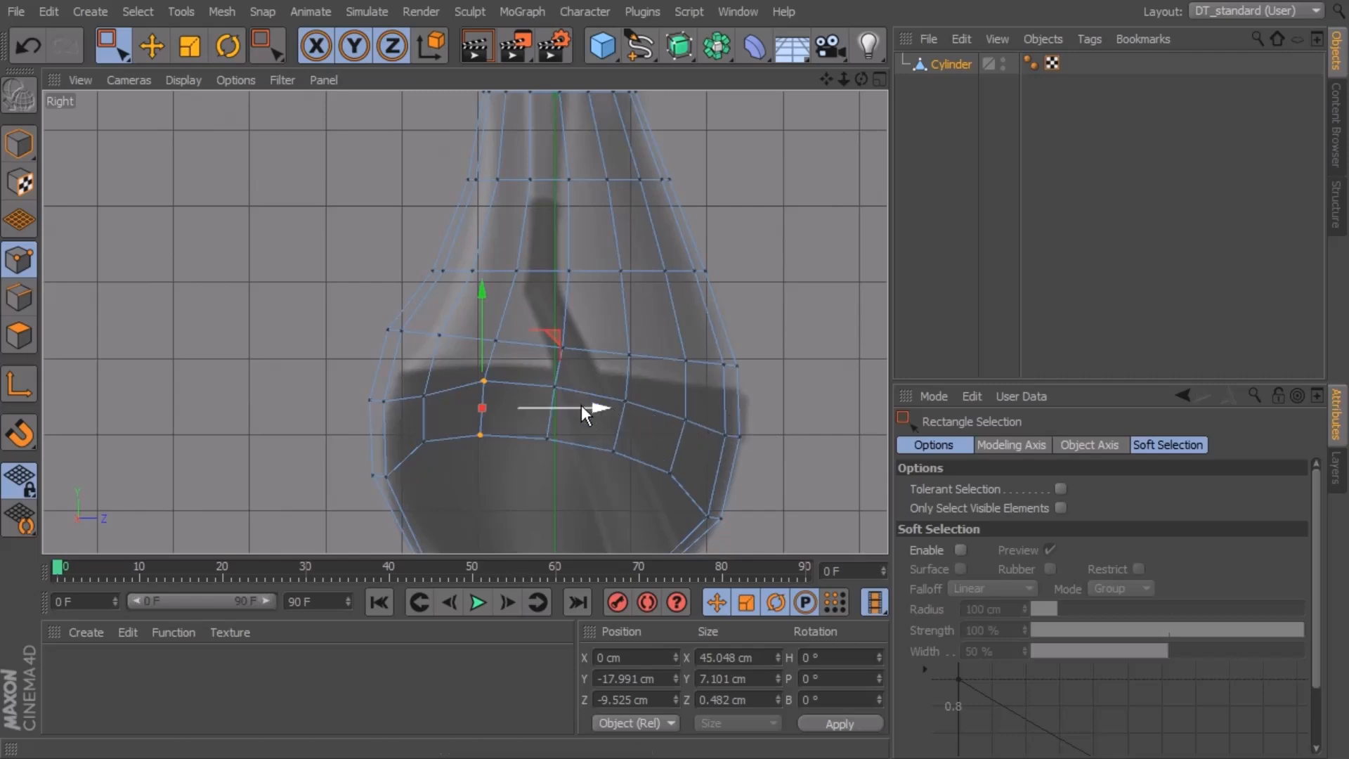
left_click_drag(483, 341, 483, 330)
left_click_drag(551, 327, 556, 314)
left_click_drag(652, 385, 607, 419)
left_click_drag(620, 335, 631, 310)
left_click_drag(703, 398, 645, 462)
left_click_drag(689, 373, 694, 334)
left_click_drag(662, 485, 729, 425)
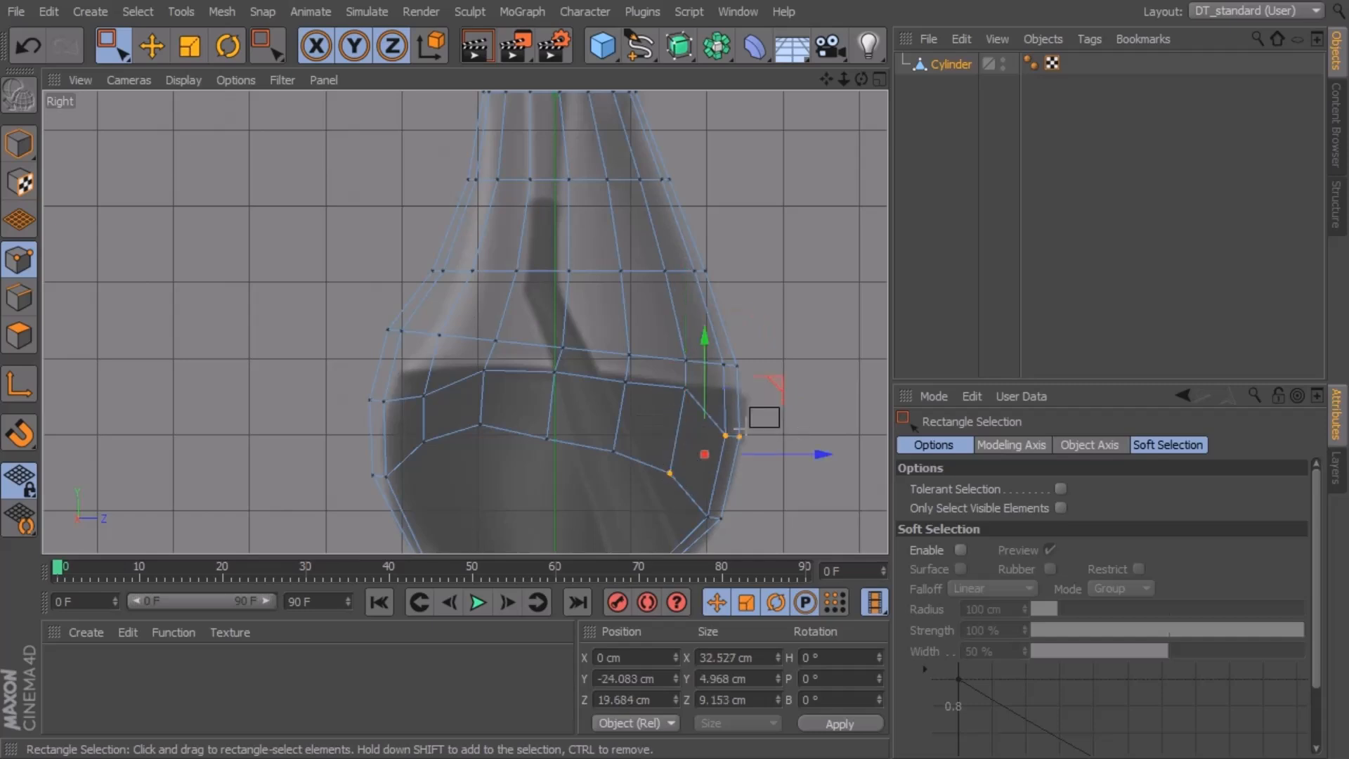
left_click_drag(727, 378, 740, 333)
Raise that row's outer -Z points to the clothing's upper edge and shift the -Z points just above slightly toward +Z
left_click_drag(423, 394, 417, 403)
left_click_drag(425, 349, 436, 326)
left_click(357, 410)
left_click_drag(393, 422, 392, 420)
left_click_drag(377, 355, 391, 325)
left_click_drag(480, 375, 496, 371)
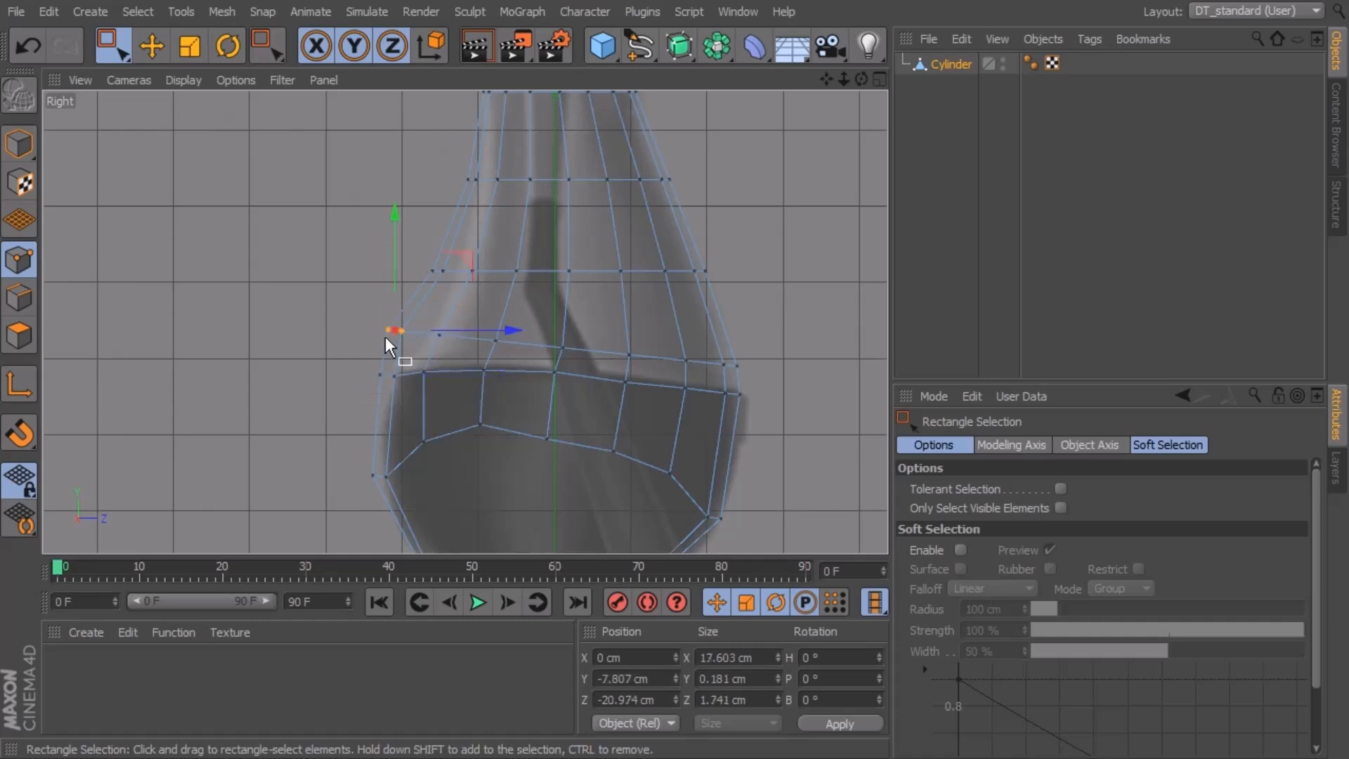
left_click_drag(454, 323, 348, 358)
left_click_drag(502, 327, 509, 325)
Raise the leg opening's rim points further, working from the -Z side to the +Z side, to heighten its arch
middle_click_drag(608, 425, 609, 383, "alt")
left_click_drag(591, 355, 469, 419)
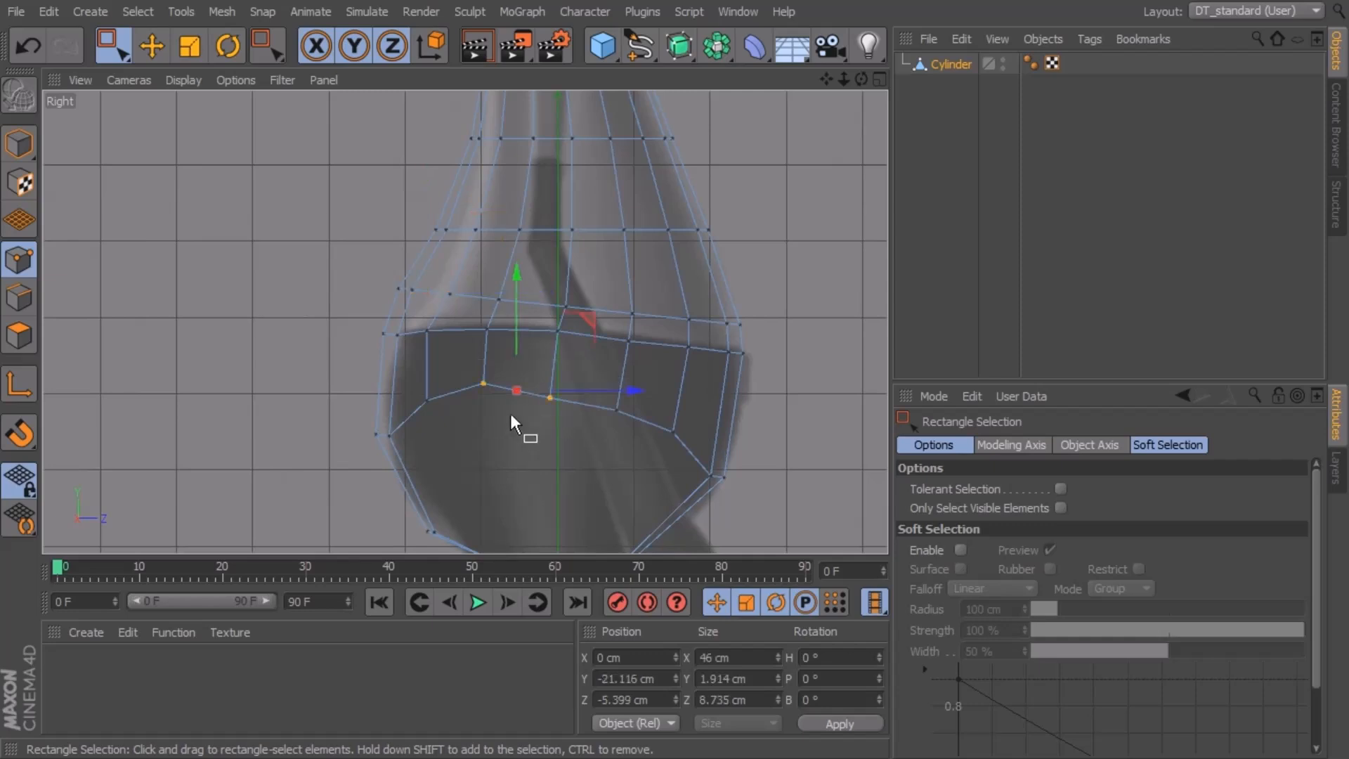
left_click_drag(567, 363, 559, 315)
left_click_drag(500, 365, 455, 319)
left_click_drag(604, 422, 632, 385)
left_click_drag(617, 358, 630, 312)
left_click_drag(668, 447, 680, 351)
Cut a new edge loop with the Knife in Loop mode around the band between the leg opening's arch and the row above
scroll(750, 420, "down", 2)
middle_click(728, 416)
middle_click(281, 192)
left_click_drag(425, 241, 531, 385, "alt")
left_click_drag(399, 335, 755, 286, "alt")
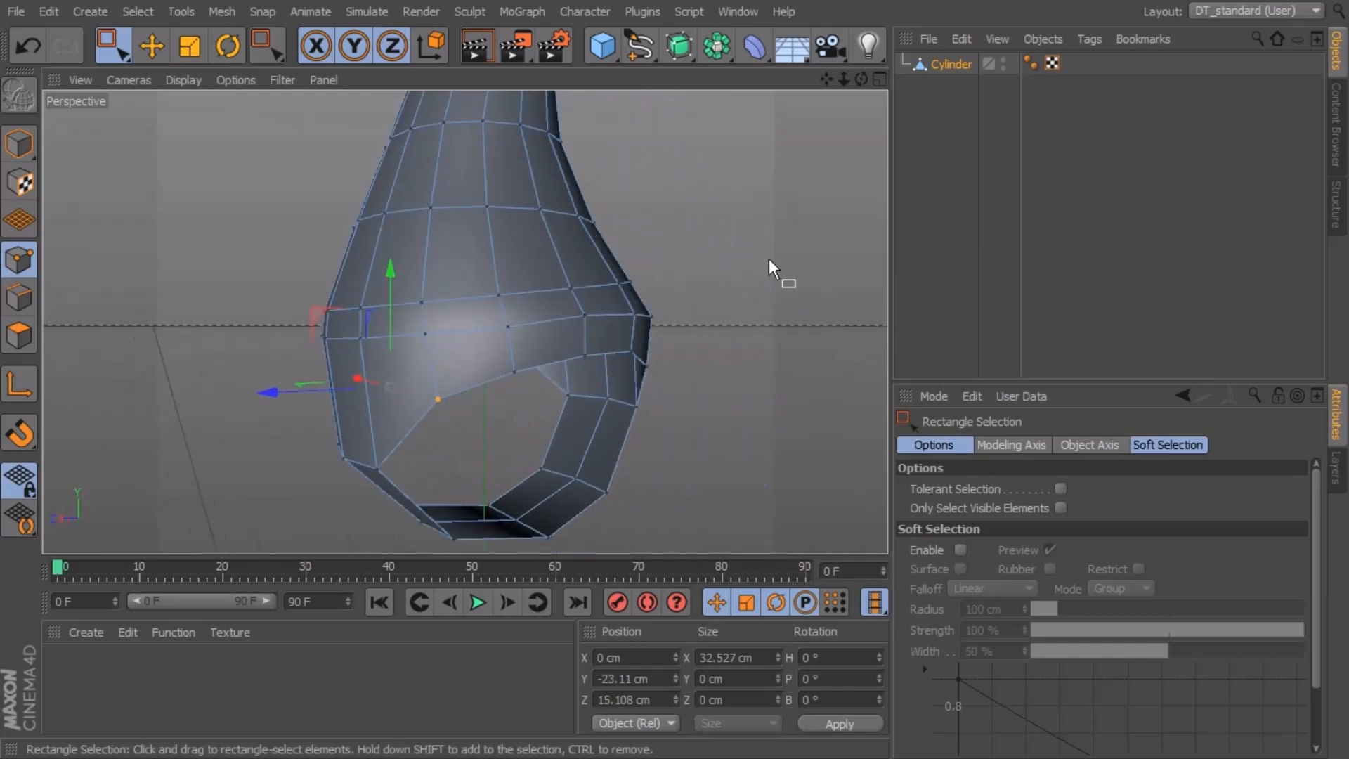
left_click(761, 281)
right_click(761, 281)
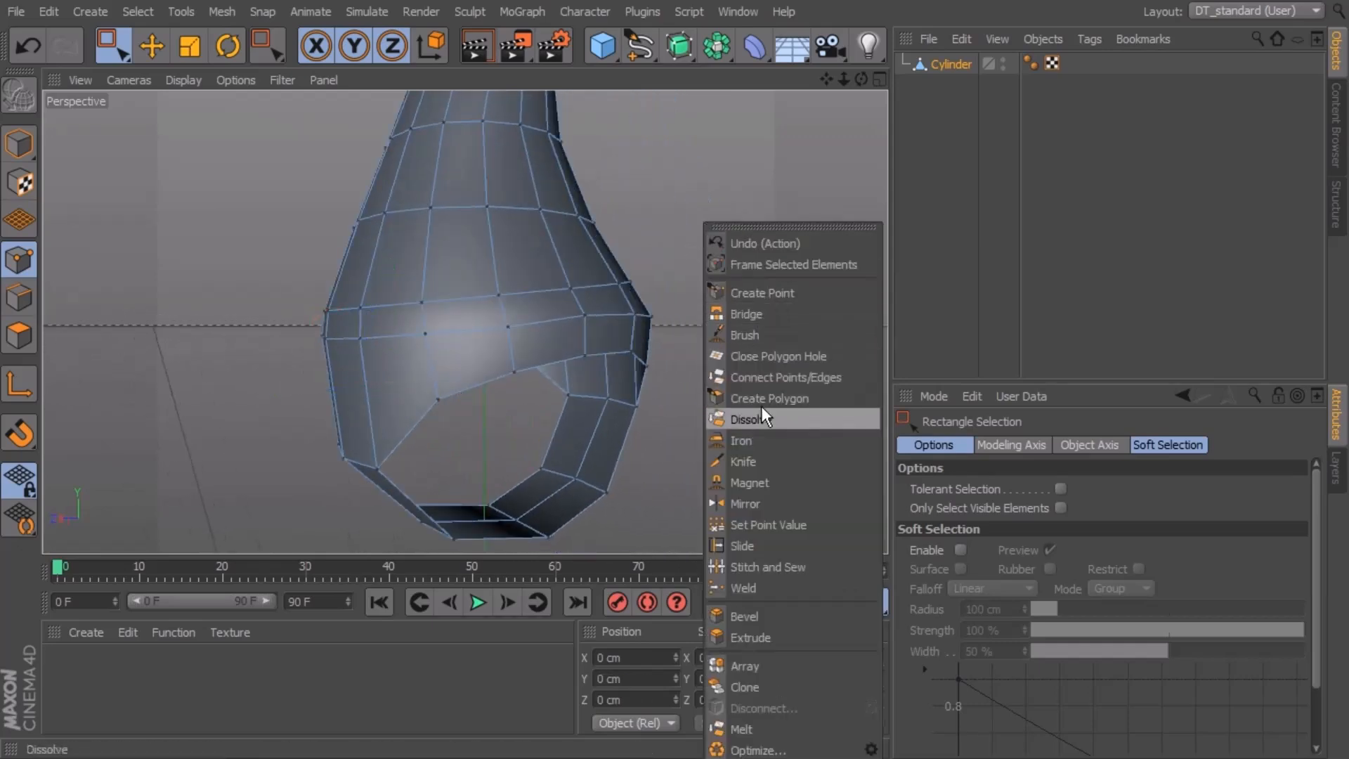
left_click(759, 461)
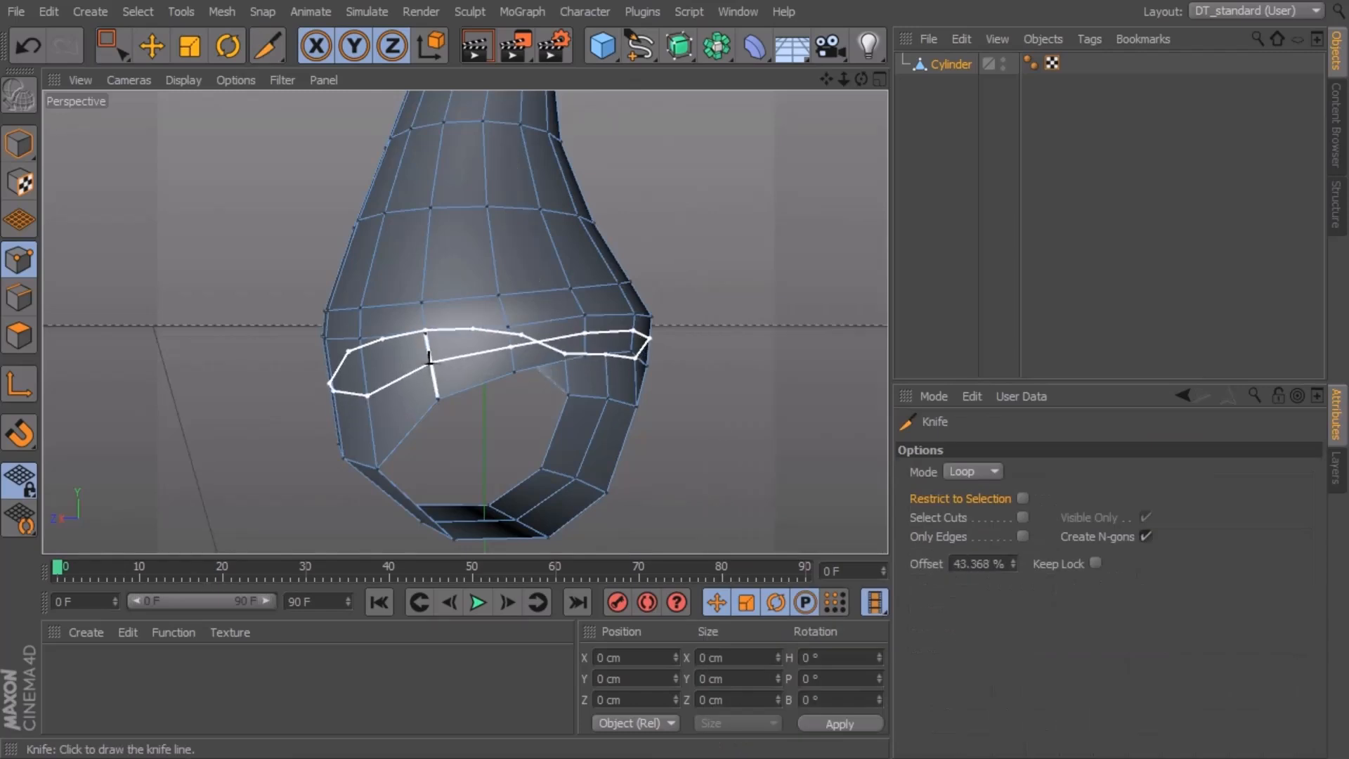
left_click_drag(703, 381, 622, 362, "alt")
middle_click(808, 359)
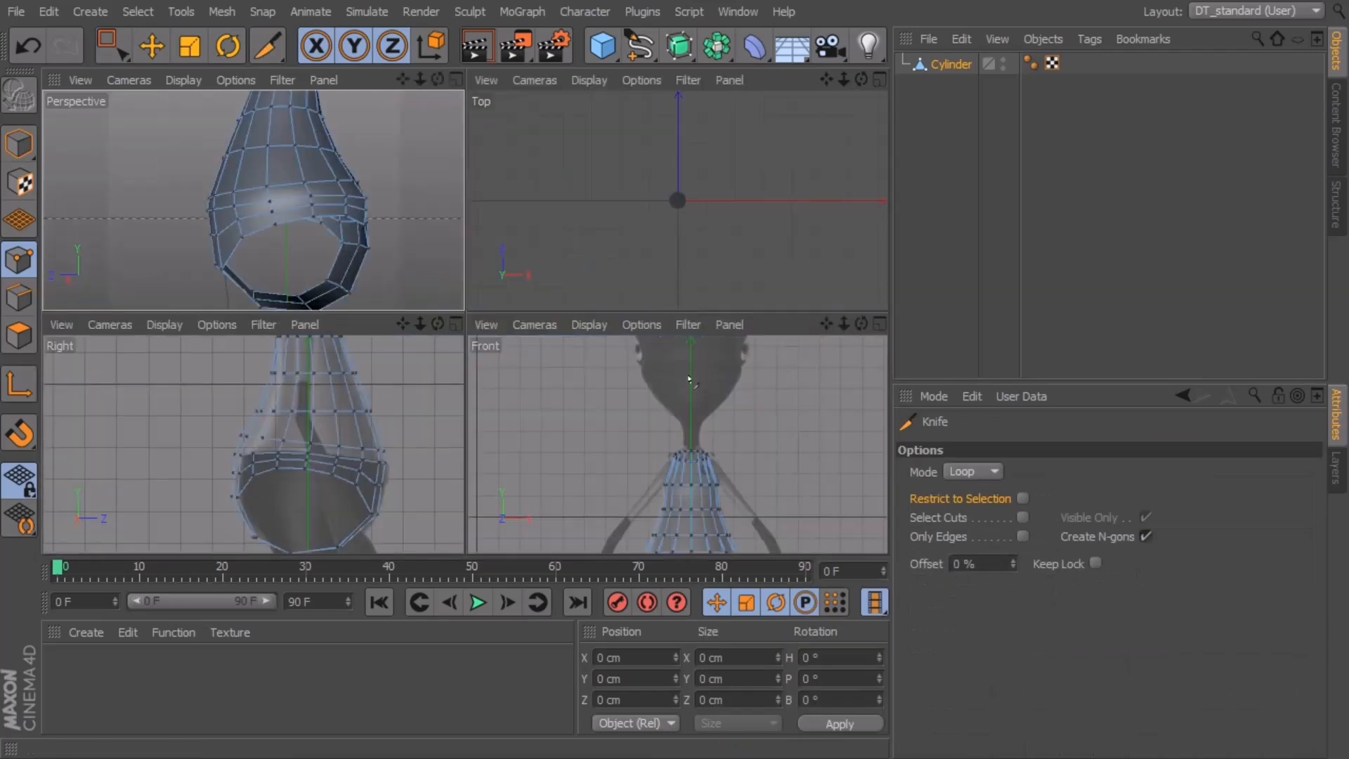
Fine-tune the new loop in the side view, shifting its +Z point toward +Z and adjusting its outer -Z points
left_click(111, 45)
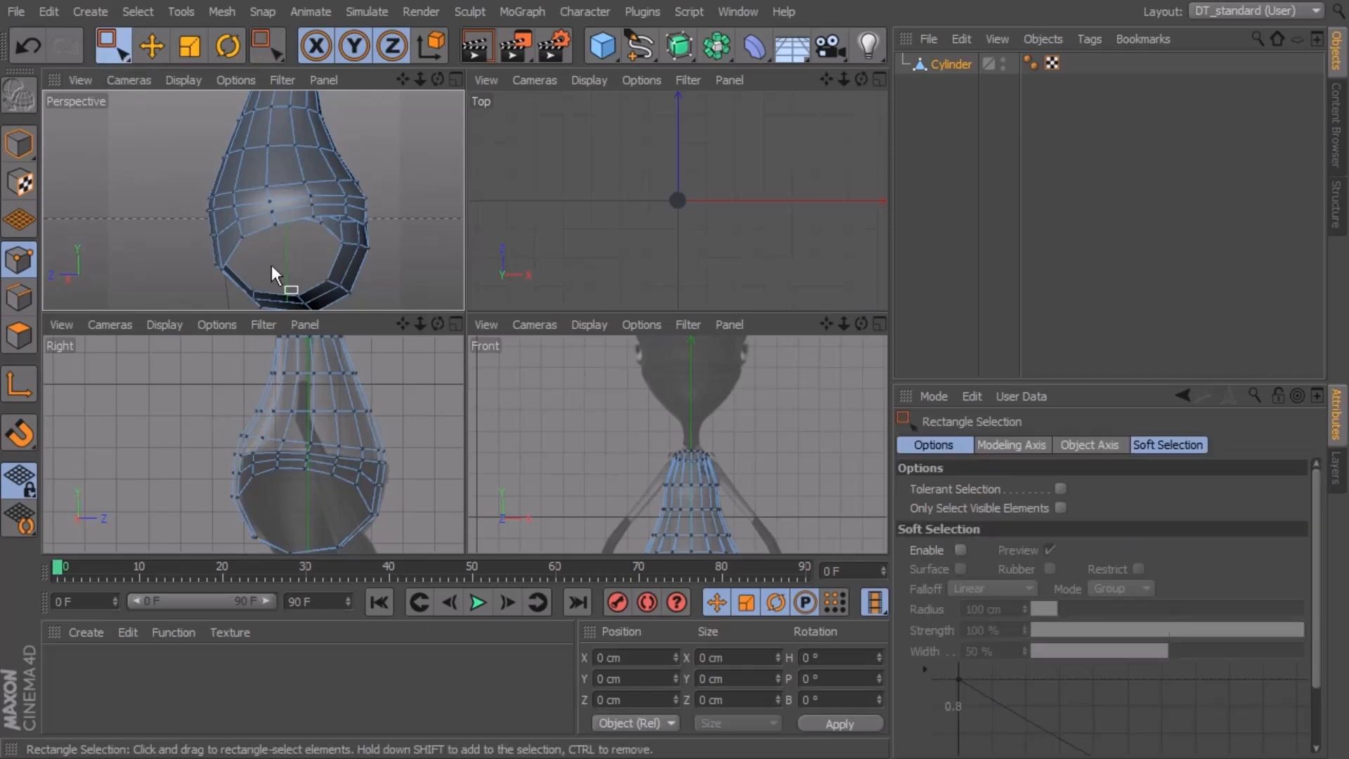
middle_click_drag(369, 427, 408, 385, "alt")
middle_click(339, 407)
middle_click_drag(763, 379, 714, 412, "alt")
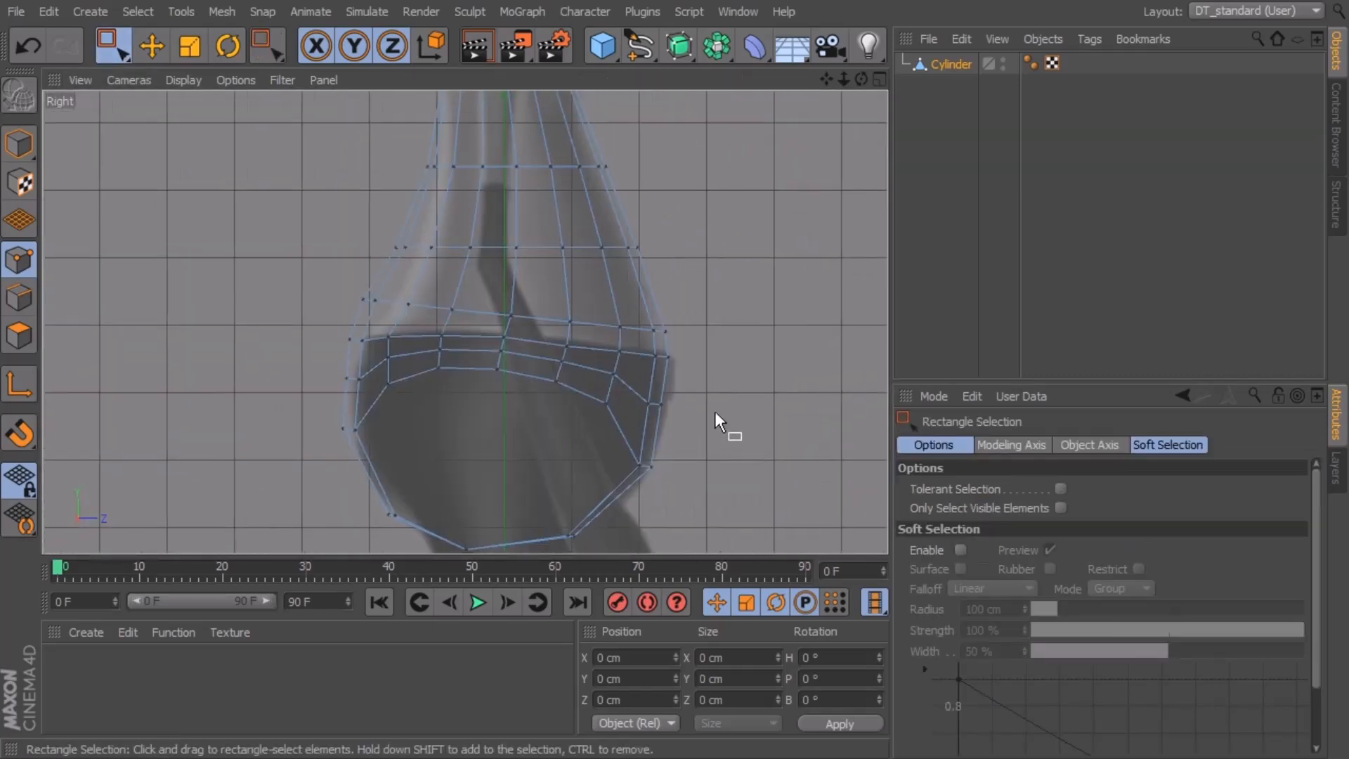
left_click_drag(645, 417, 644, 419)
right_click_drag(655, 423, 749, 425, "alt")
left_click_drag(740, 392, 750, 390)
left_click(589, 341)
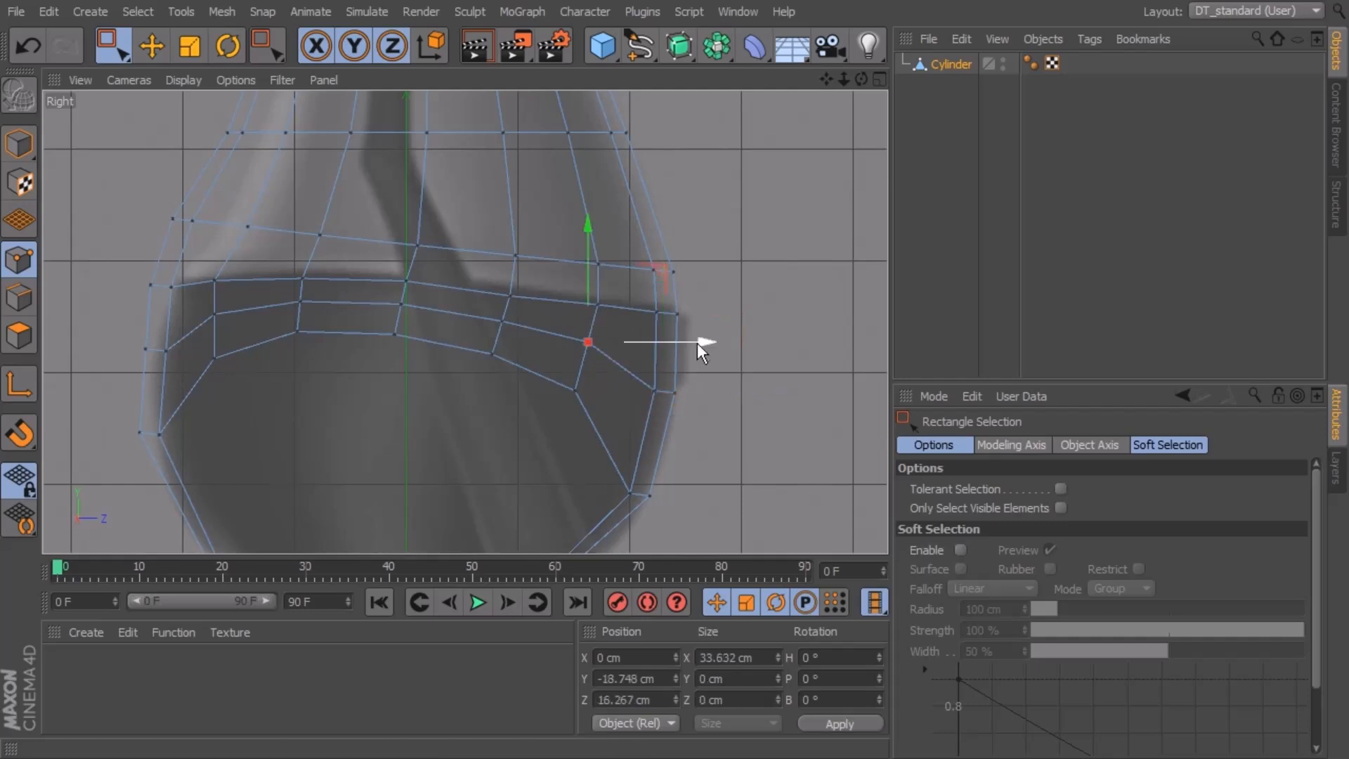
left_click(706, 333)
middle_click_drag(704, 349, 767, 402, "alt")
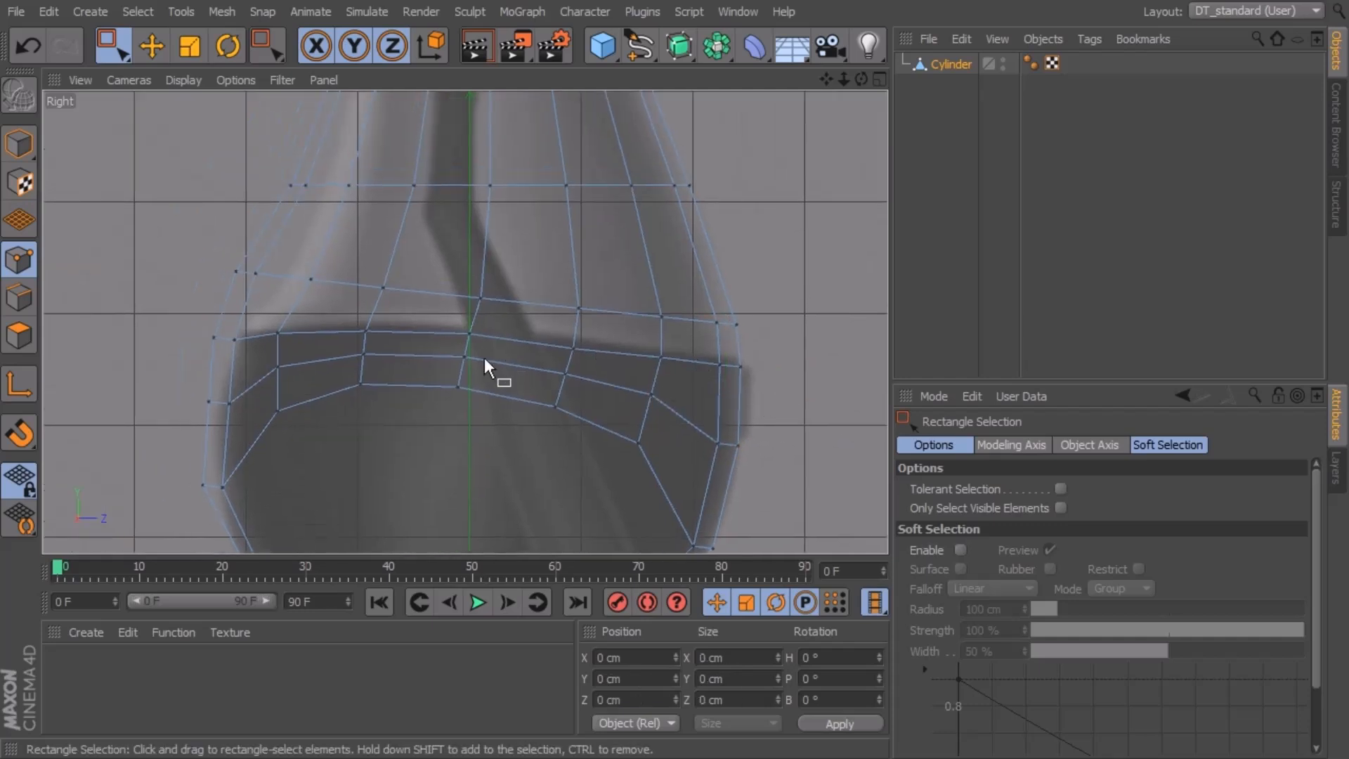
left_click_drag(248, 407, 309, 396)
middle_click_drag(371, 307, 377, 351, "alt")
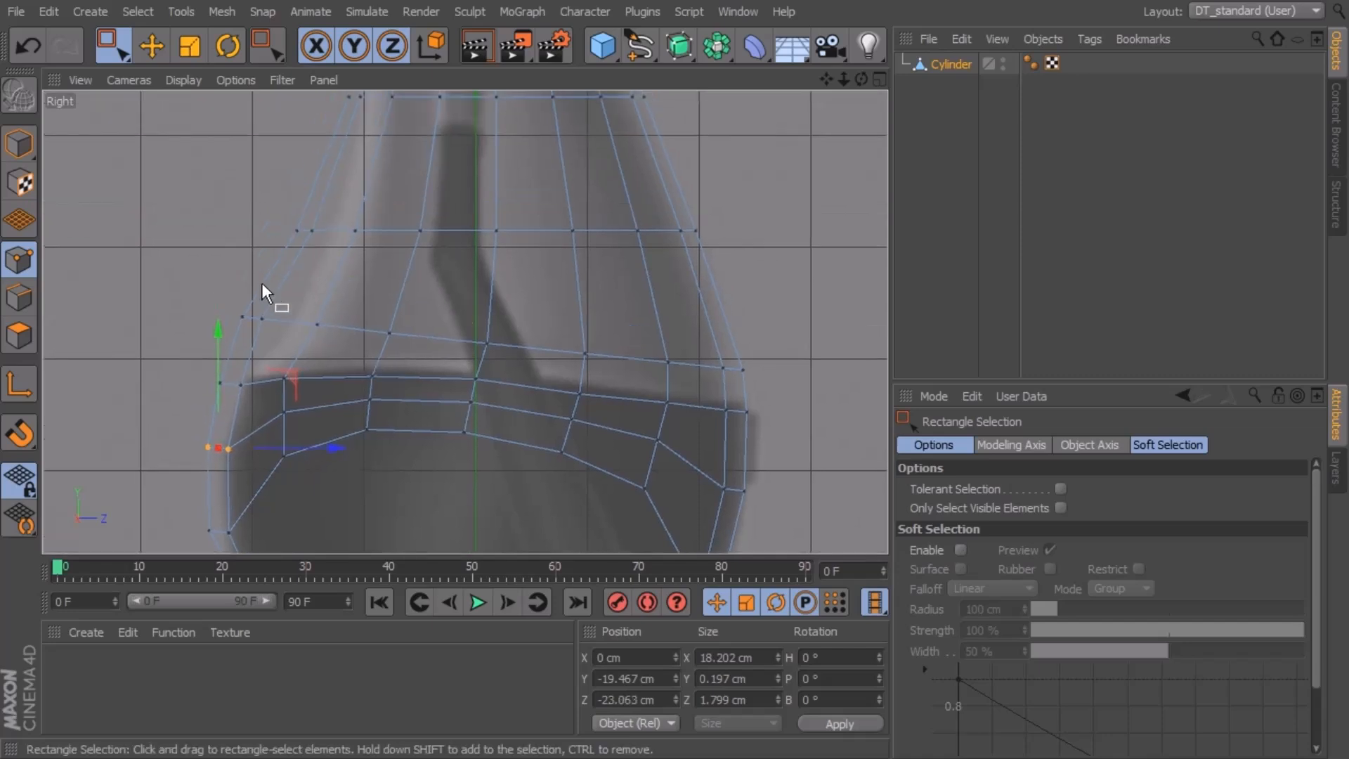
Raise the row of points just above the clothing line from -Z to +Z, shifting its -Z points slightly toward +Z
left_click_drag(397, 342, 399, 344)
left_click_drag(315, 275, 315, 266)
left_click_drag(432, 317, 439, 317)
left_click_drag(798, 325, 471, 378)
left_click_drag(580, 295, 580, 278)
left_click_drag(688, 336, 686, 335)
left_click_drag(808, 342, 705, 384)
left_click_drag(732, 306, 732, 292)
left_click(799, 374)
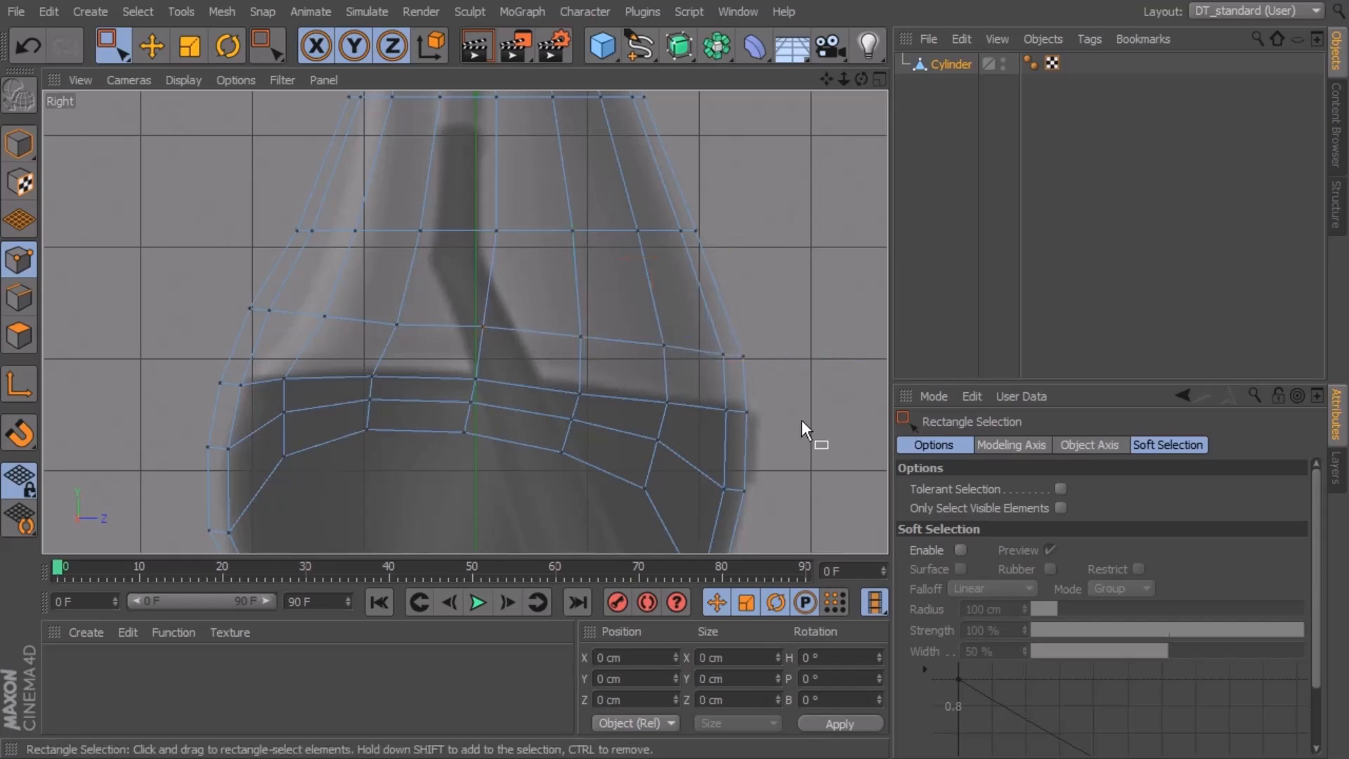
Examine the reshaped torso and leg openings from several angles in the perspective view
middle_click(784, 411)
middle_click(397, 213)
left_click_drag(548, 346, 652, 351, "alt")
right_click_drag(659, 347, 557, 284, "alt")
left_click_drag(558, 285, 402, 268, "alt")
mouse_move(570, 347)
left_mouse_down("alt")
mouse_move(641, 339)
mouse_move(474, 325)
mouse_move(558, 350)
left_mouse_up("alt")
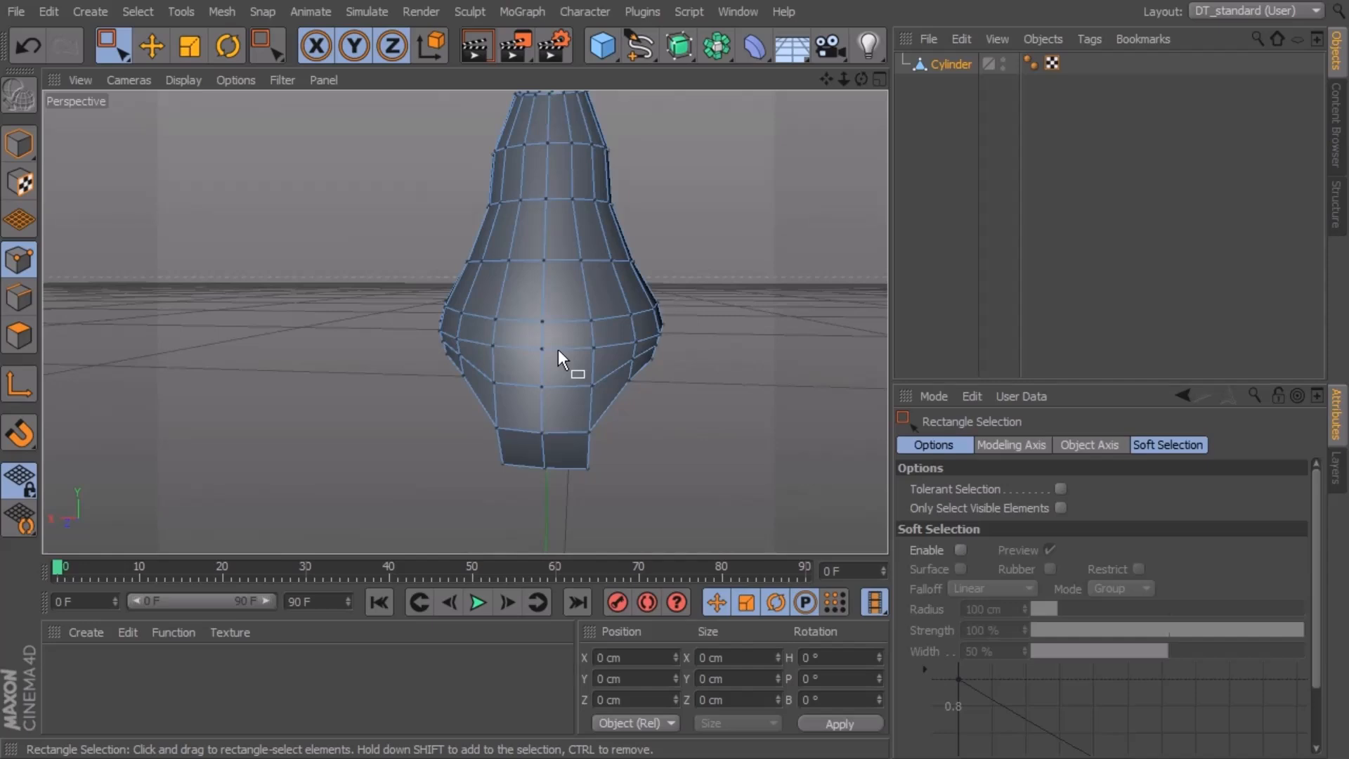
Delete the +X half of the torso's polygons, selecting them in the front view with Tolerant Selection enabled
left_click(19, 336)
scroll(630, 364, "down", 2)
middle_click(641, 389)
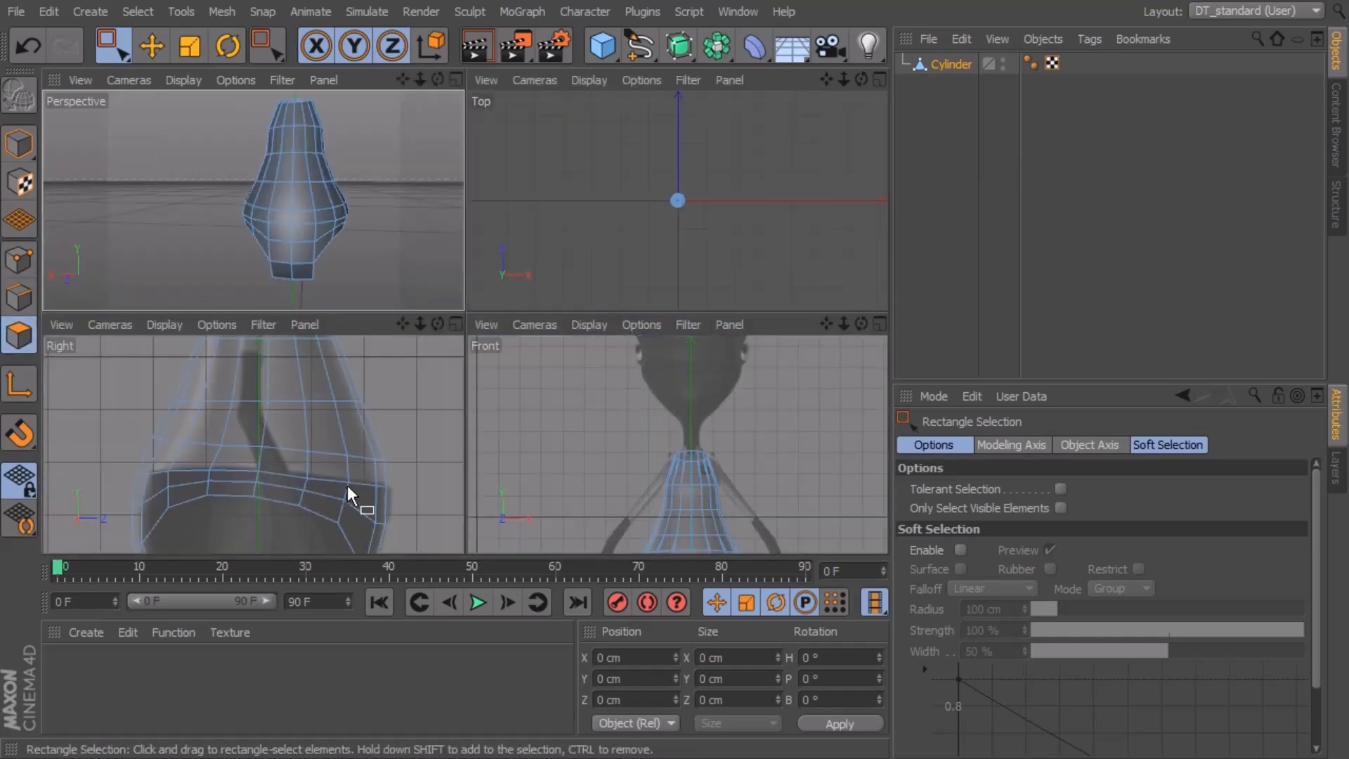
middle_click(735, 479)
scroll(729, 469, "down", 5)
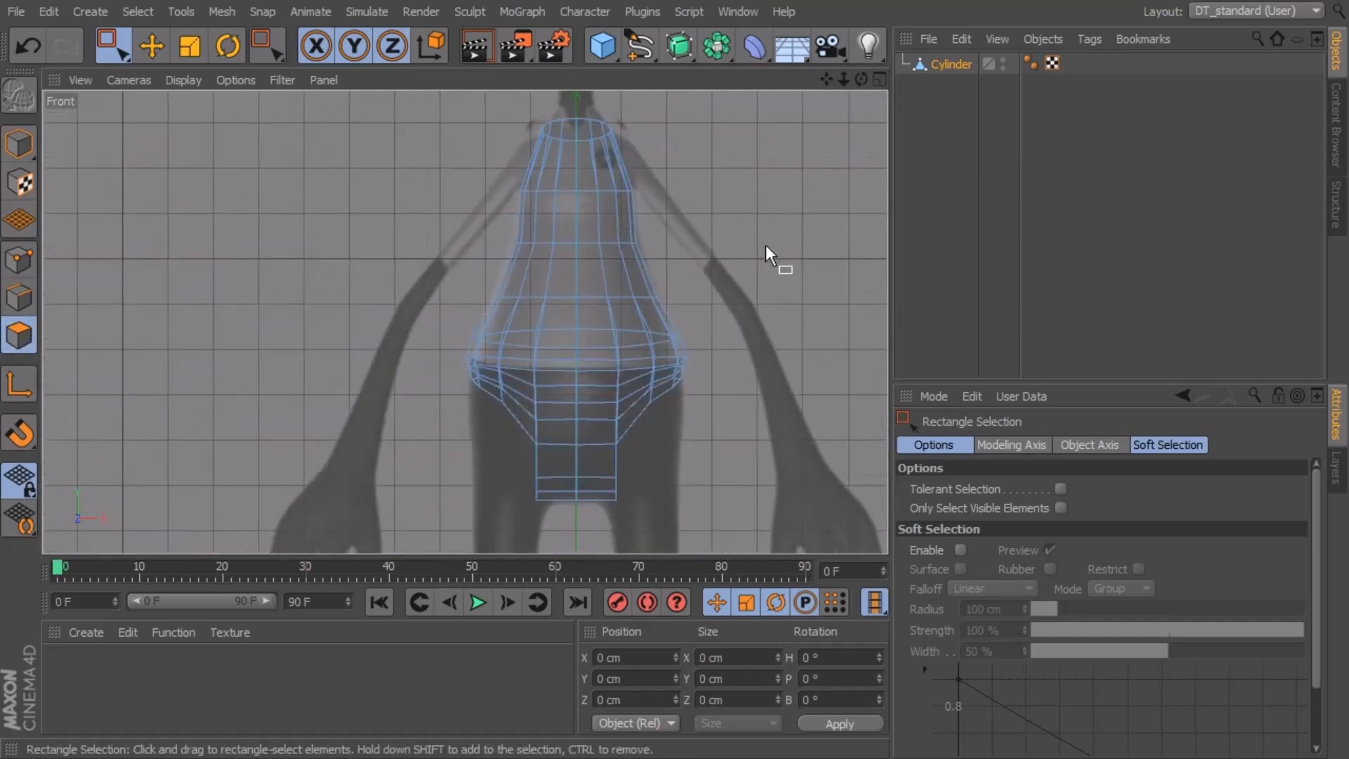
left_click_drag(723, 120, 606, 533)
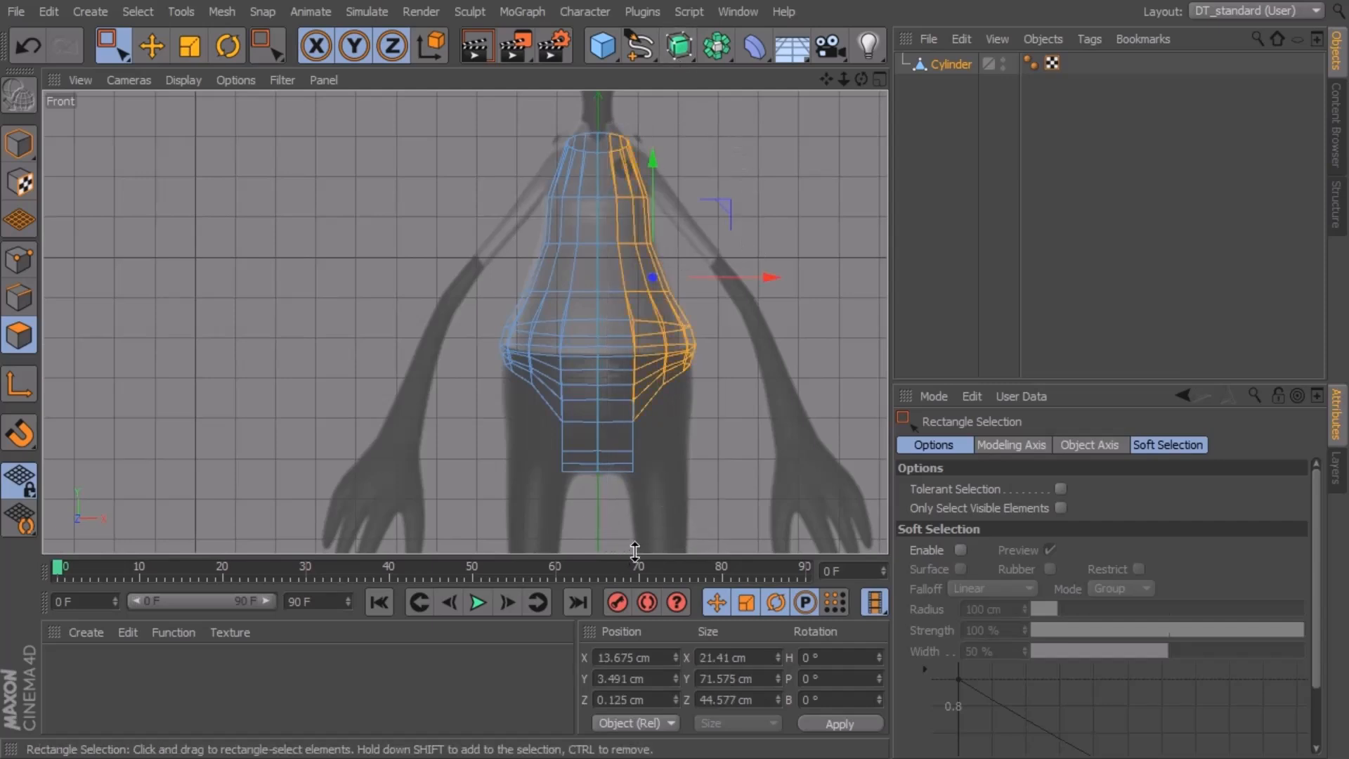
left_click(1060, 488)
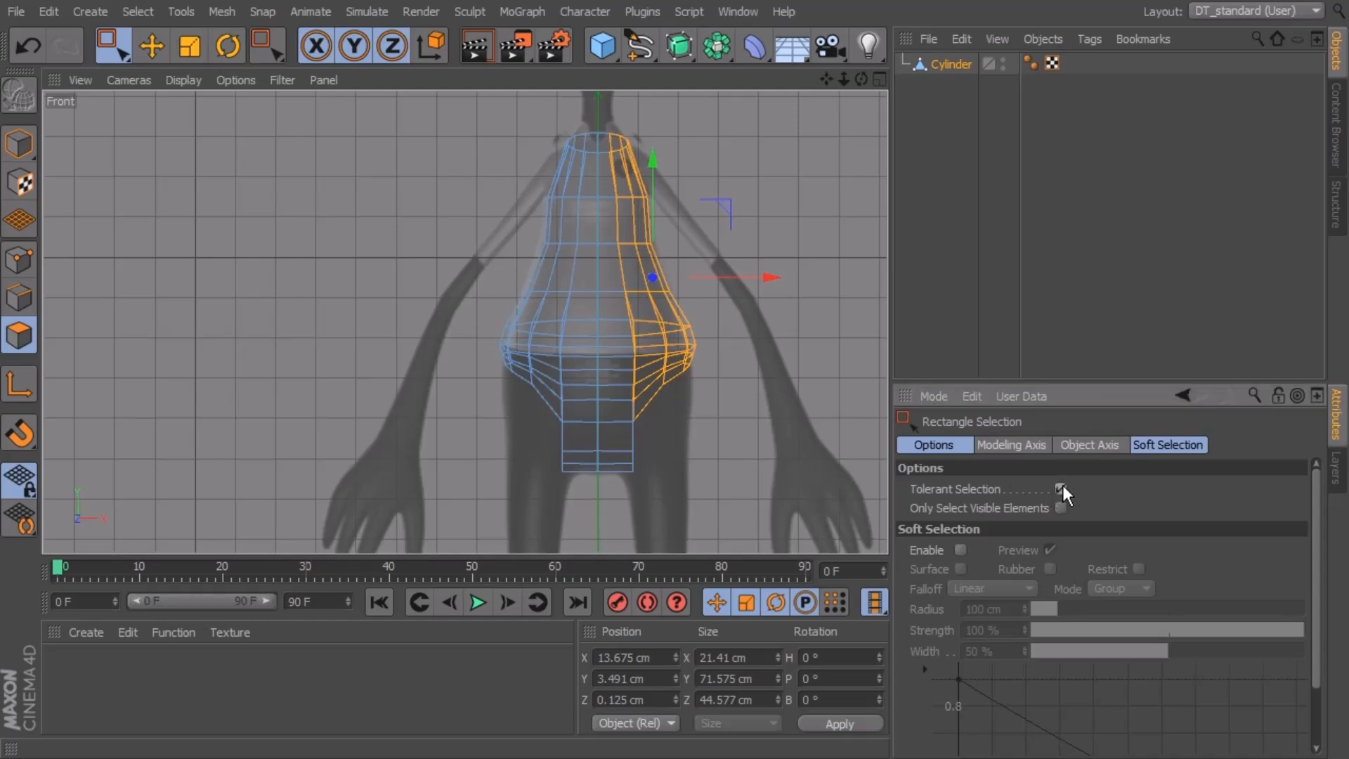
left_click_drag(759, 118, 612, 517)
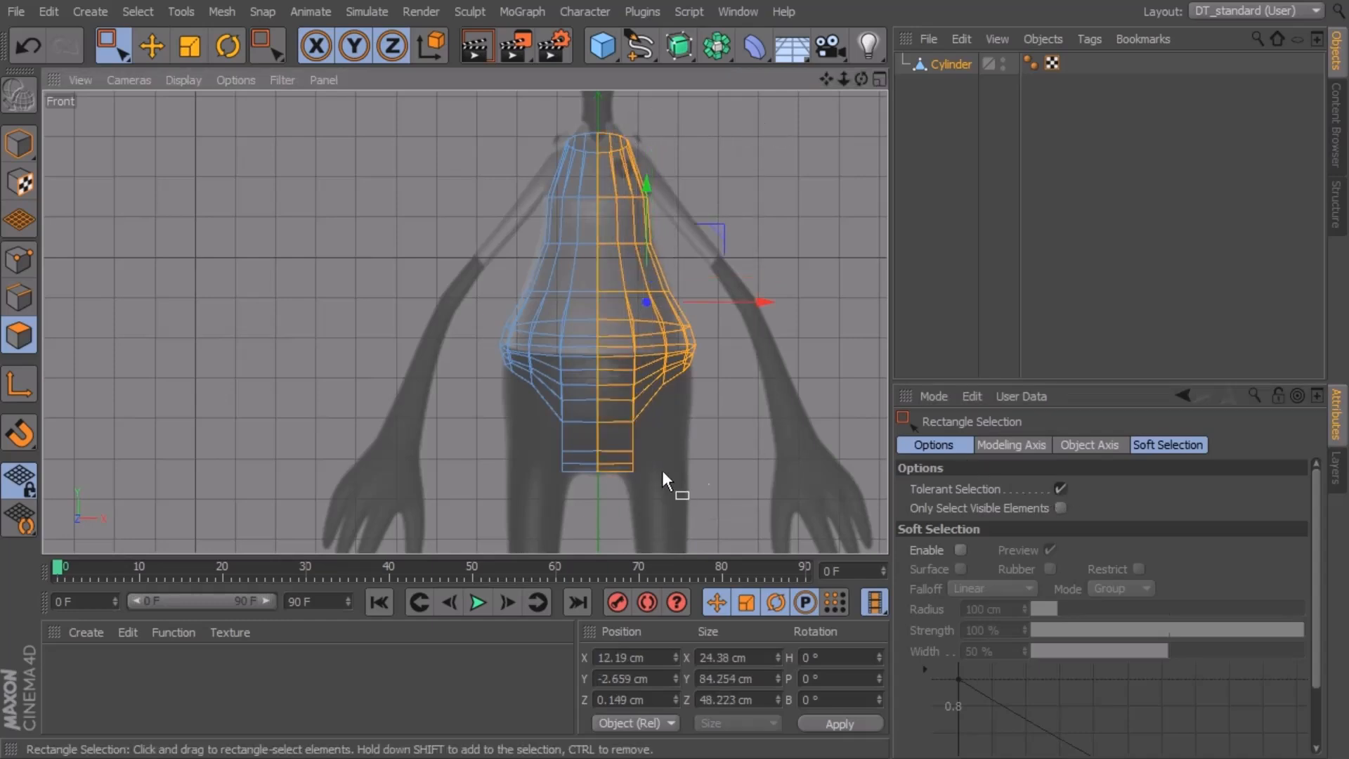
middle_click(752, 259)
mouse_move(312, 225)
left_mouse_down("alt")
mouse_move(428, 195)
mouse_move(450, 126)
mouse_move(260, 271)
left_mouse_up("alt")
key("Delete")
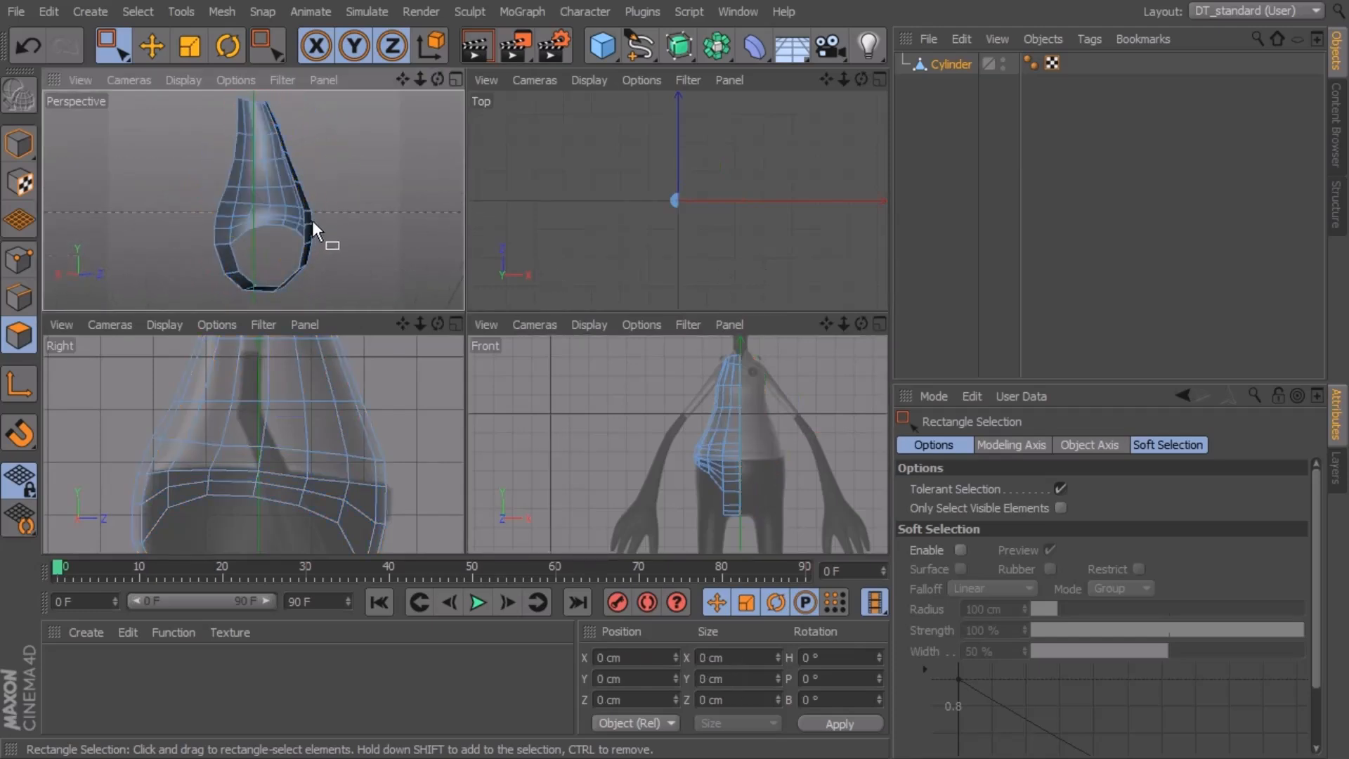
In the front view, raise the outer points of the row above the hip to about Y -7.2 cm and shift them inward to about X -18.5 cm
middle_click(367, 145)
left_click_drag(460, 322, 539, 366, "alt")
left_click_drag(655, 343, 780, 391, "alt")
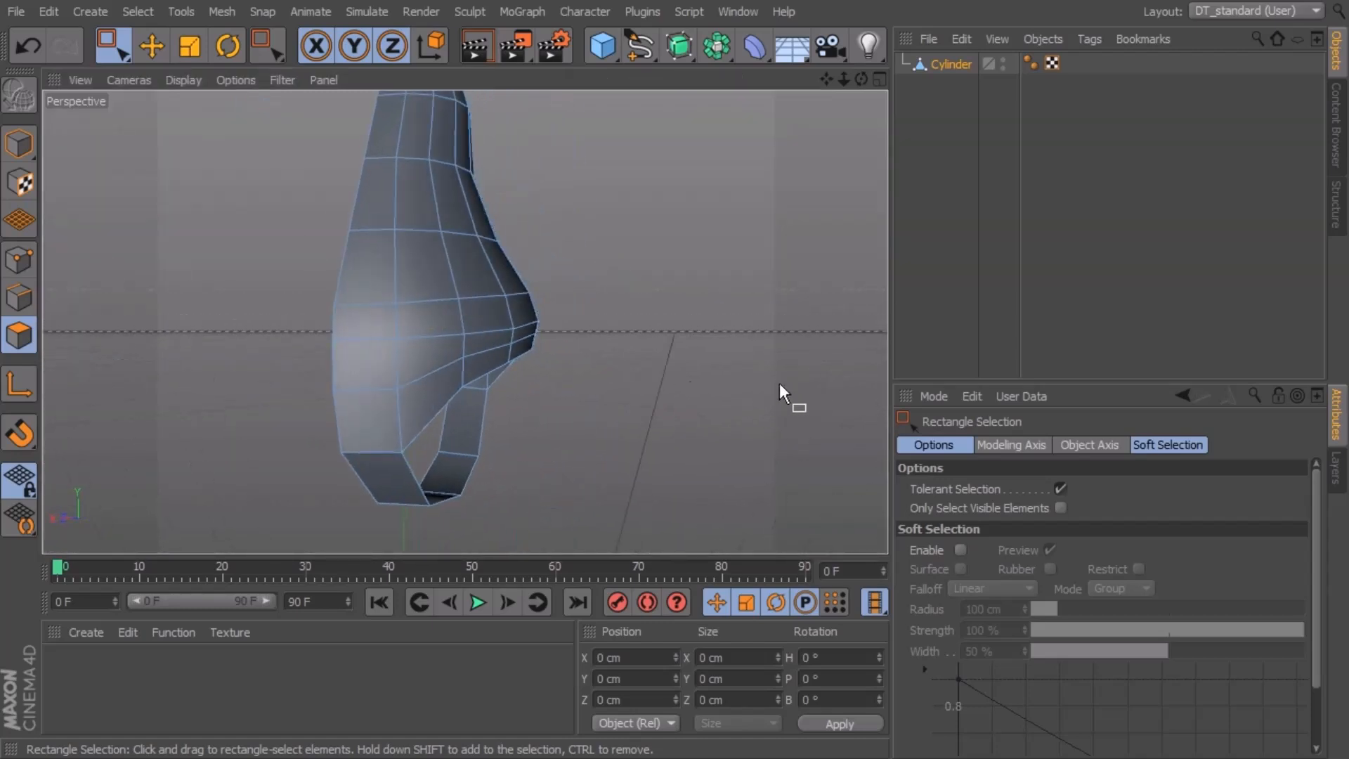
middle_click(690, 385)
middle_click(644, 475)
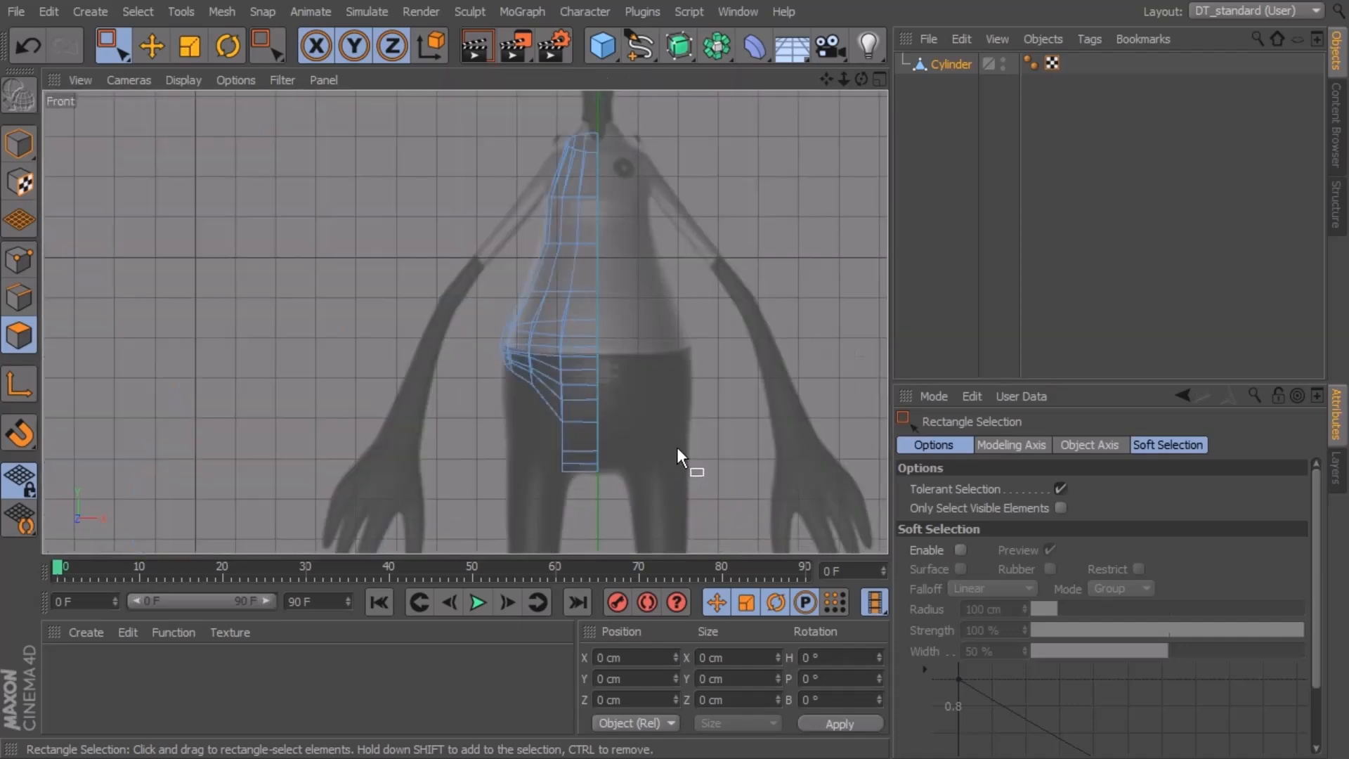
scroll(677, 447, "up", 8)
scroll(610, 358, "up", 2)
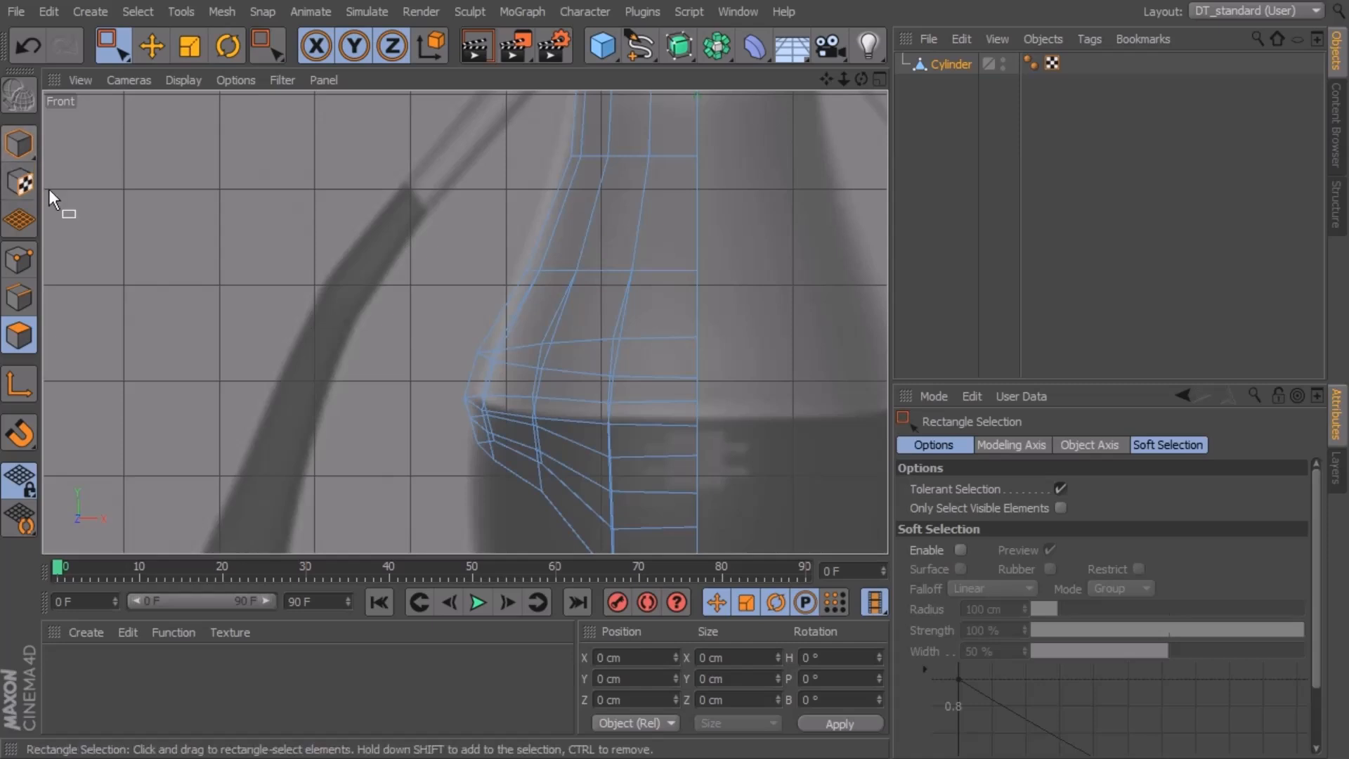
left_click(20, 260)
left_click_drag(561, 381, 559, 381)
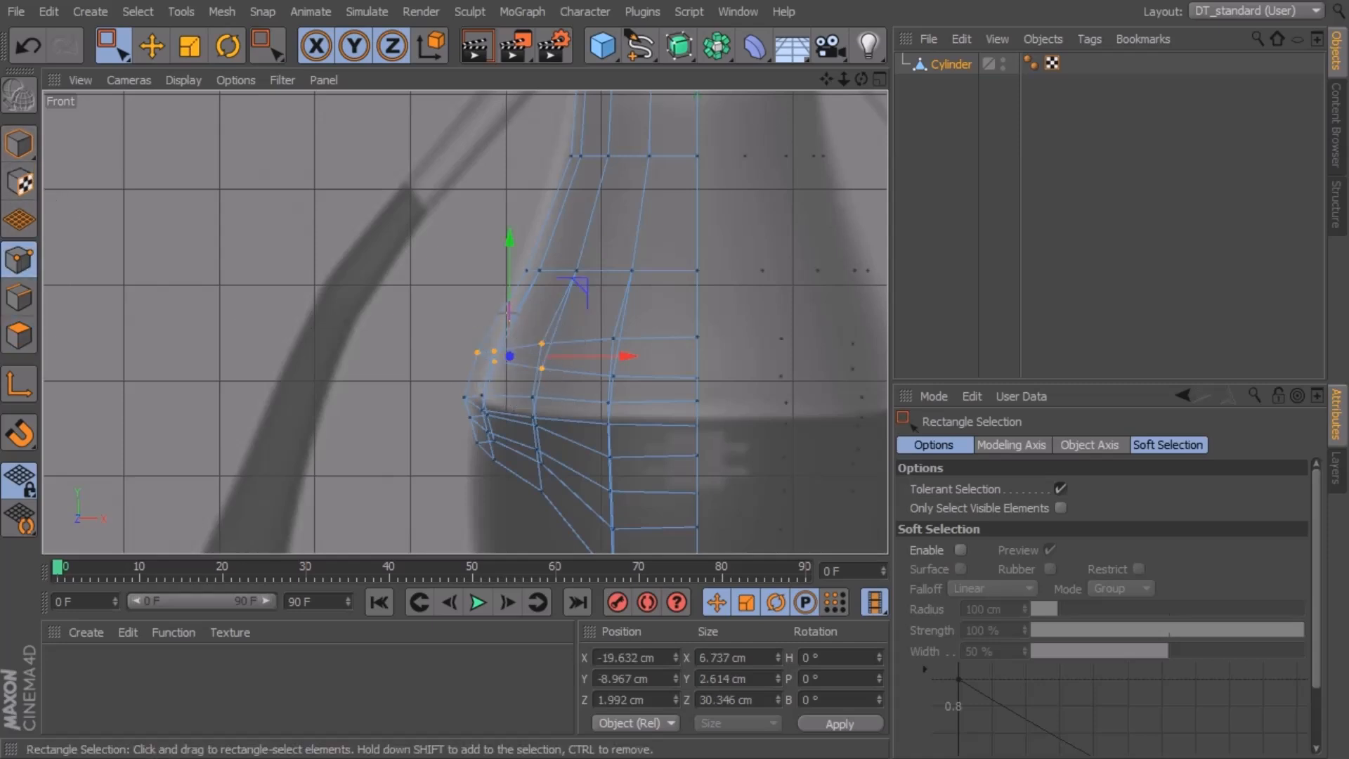
left_click_drag(509, 303, 509, 291)
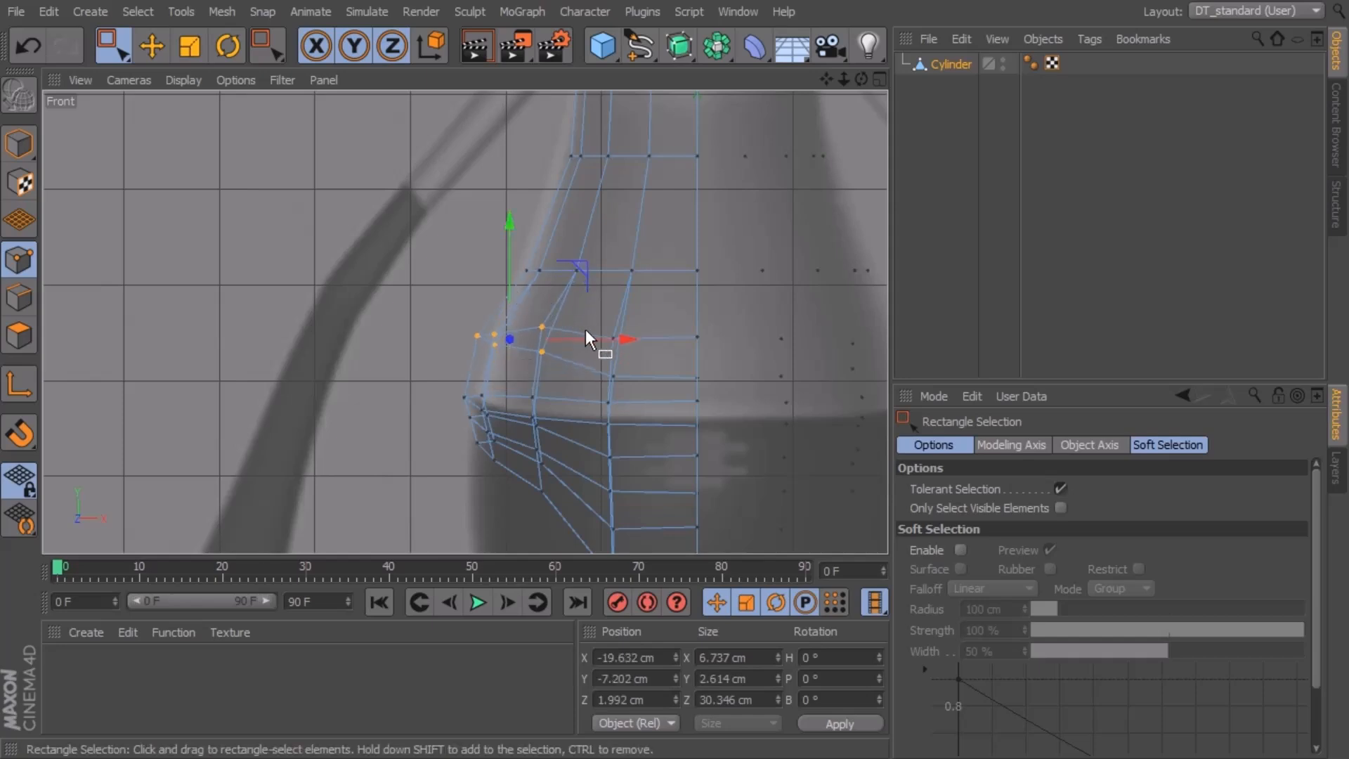
left_click_drag(600, 335, 613, 337)
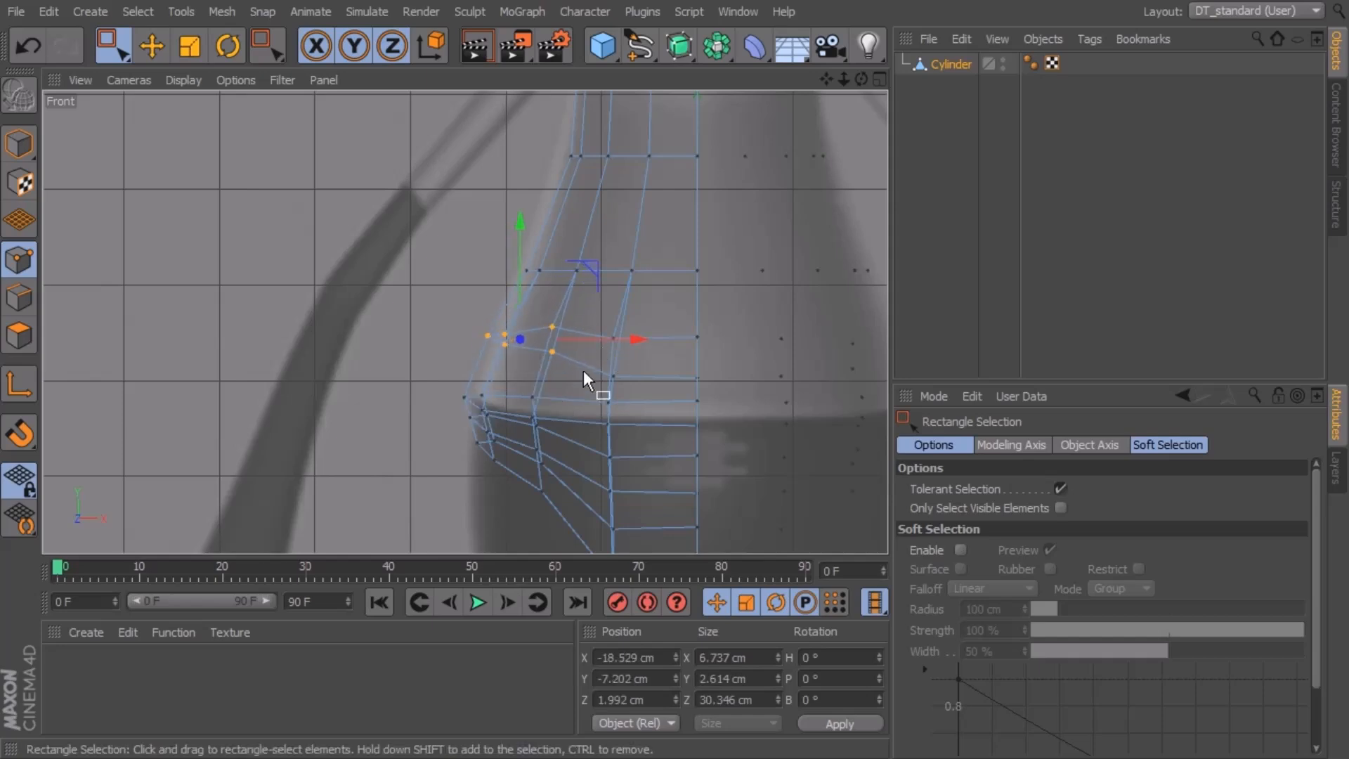
Shift the outer points of the next two rows up slightly toward -X to follow the reference torso's outline
mouse_move(507, 457)
middle_mouse_down("alt")
mouse_move(525, 419)
mouse_move(514, 465)
middle_mouse_up("alt")
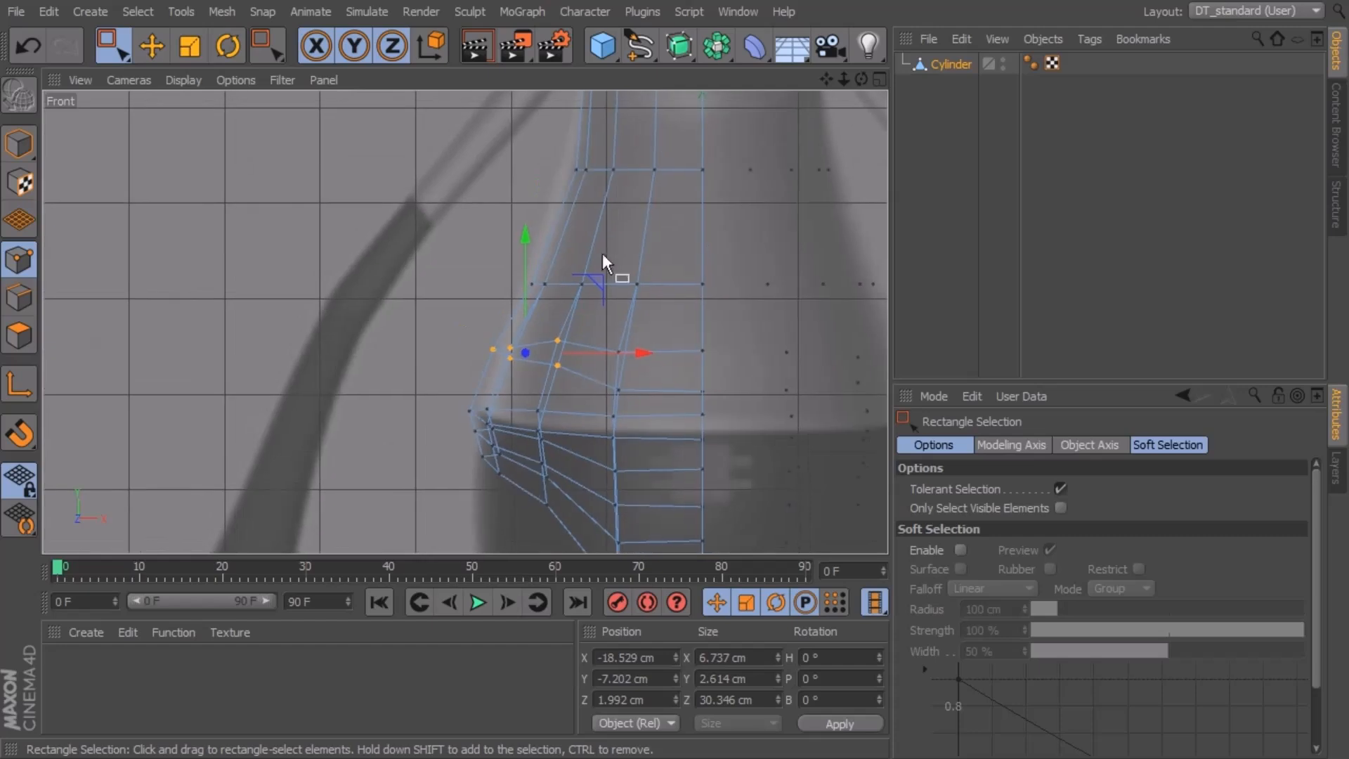
left_click_drag(596, 240, 542, 294)
left_click_drag(666, 284, 660, 281)
middle_click_drag(660, 281, 656, 331, "alt")
left_click_drag(576, 301, 562, 307)
left_click_drag(654, 275, 647, 274)
middle_click_drag(646, 274, 626, 263, "alt")
Optimize the mesh with Polygons, Unused Points and Points enabled at 0.01 cm tolerance to remove the deleted half's stray points
right_click(623, 246)
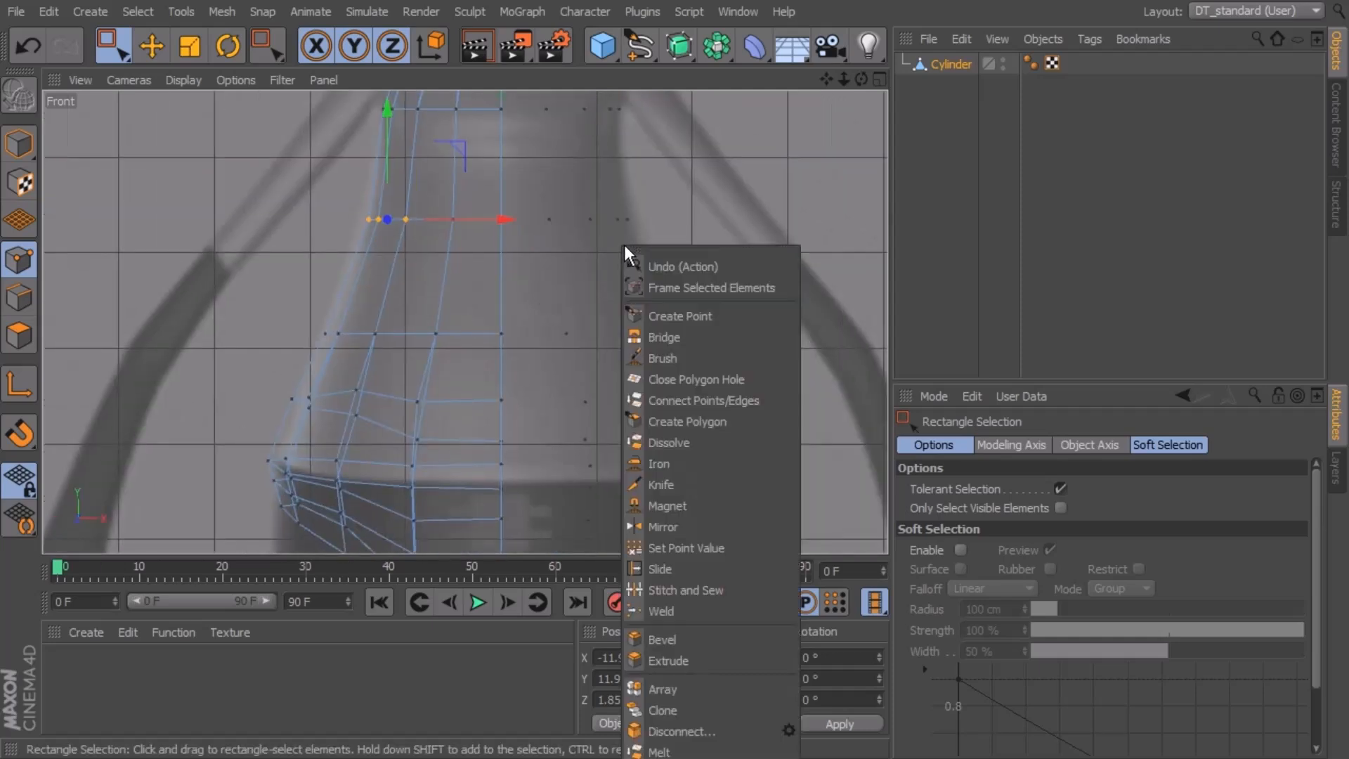
left_click(723, 134)
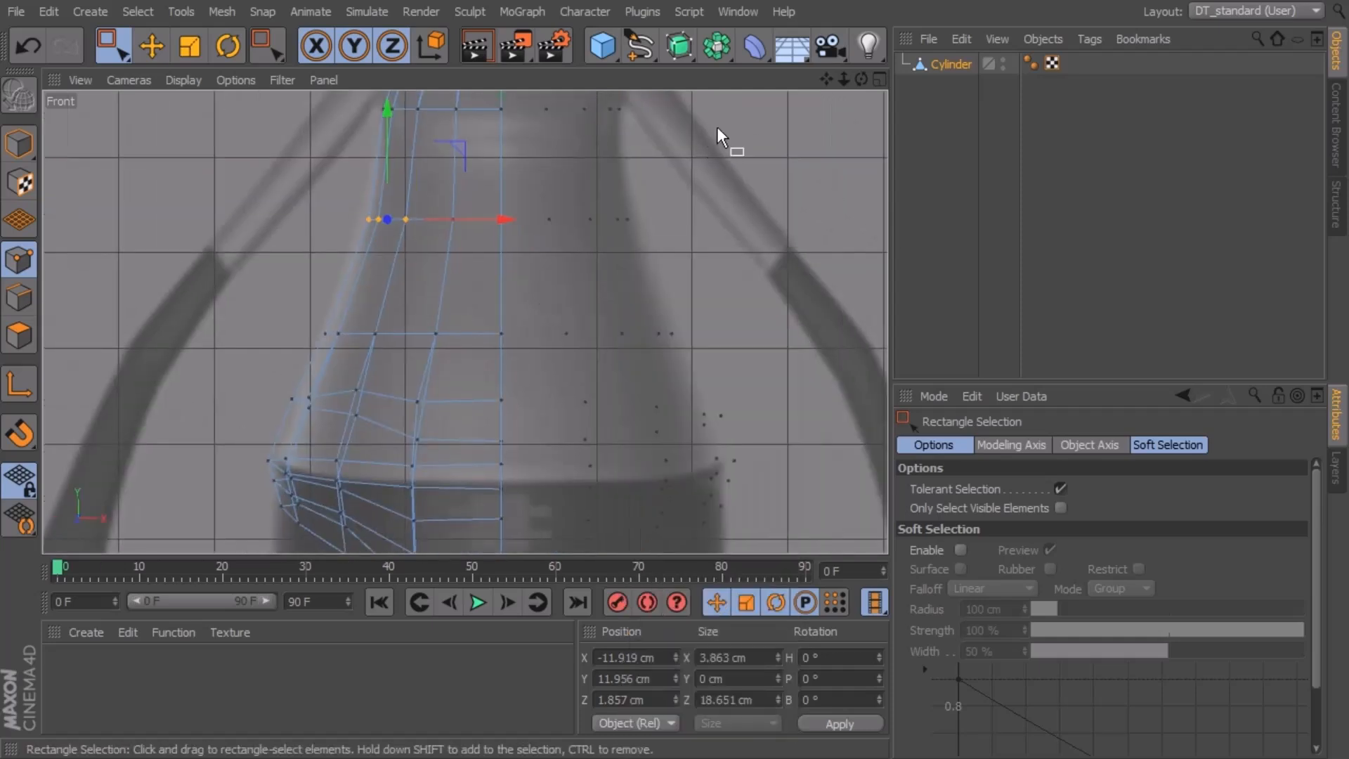
right_click(719, 128)
left_click(803, 664)
right_click(740, 118)
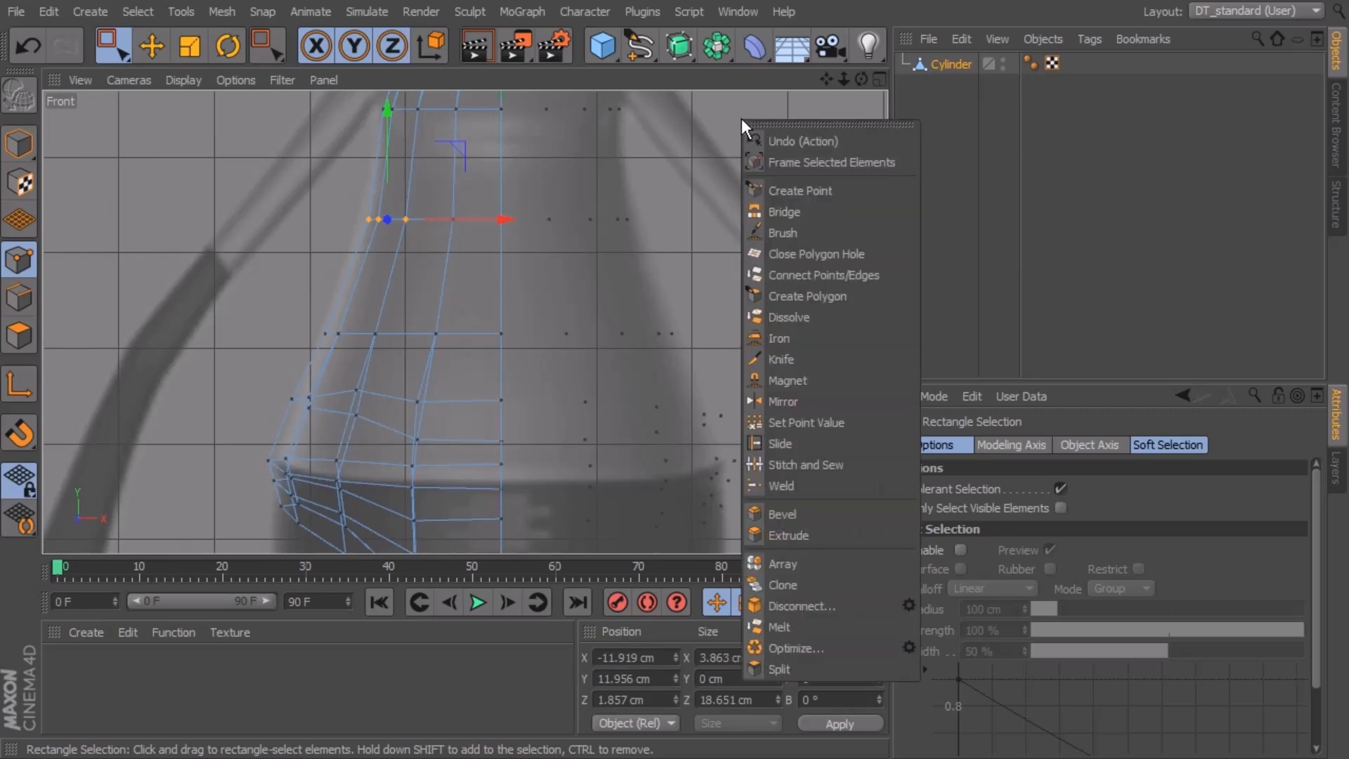
left_click(901, 653)
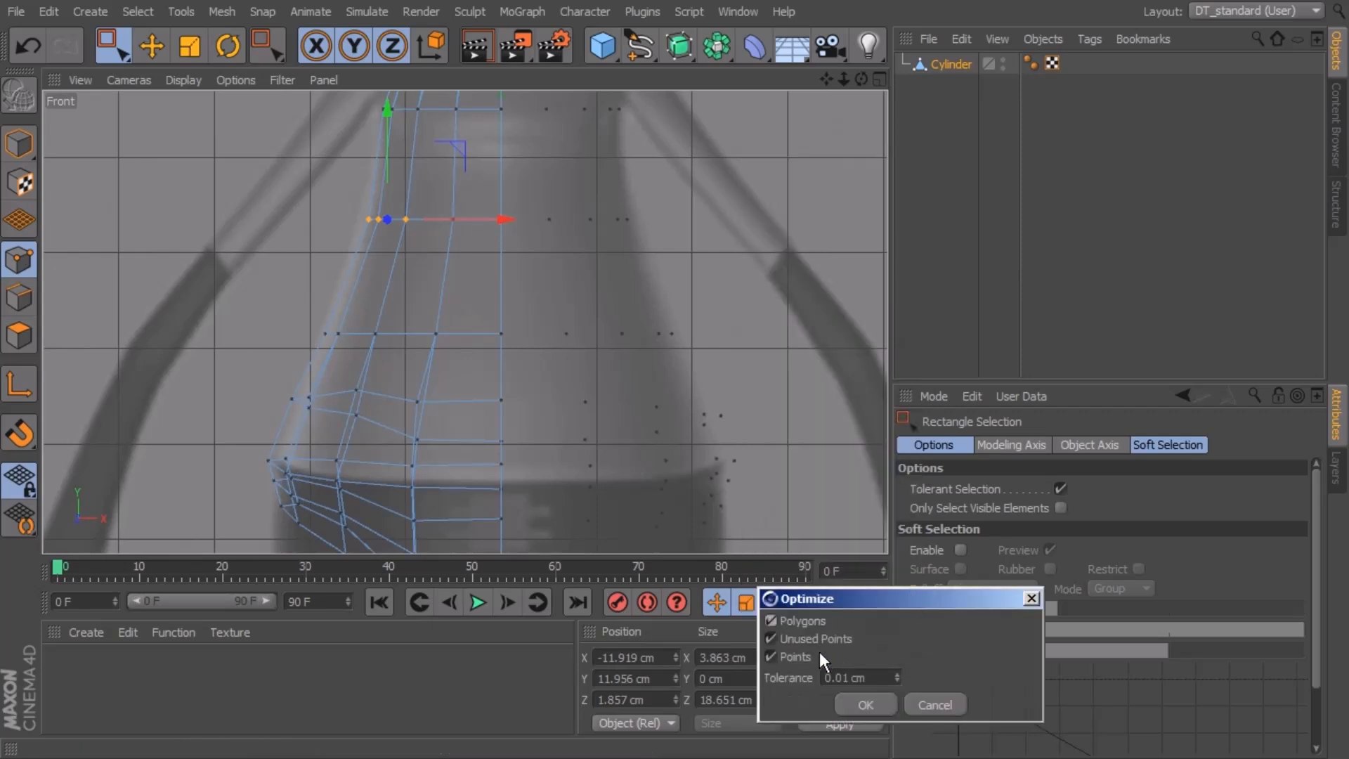
left_click(860, 704)
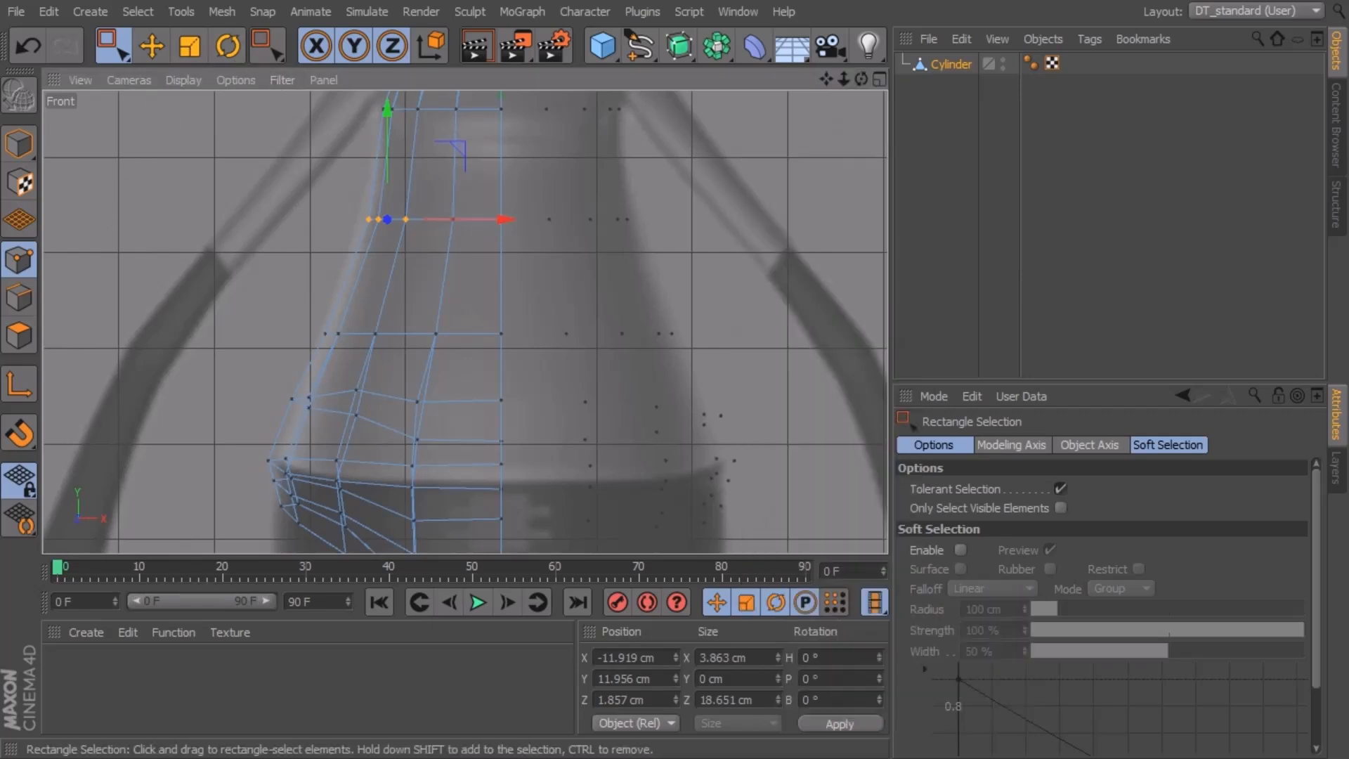
right_click(782, 179)
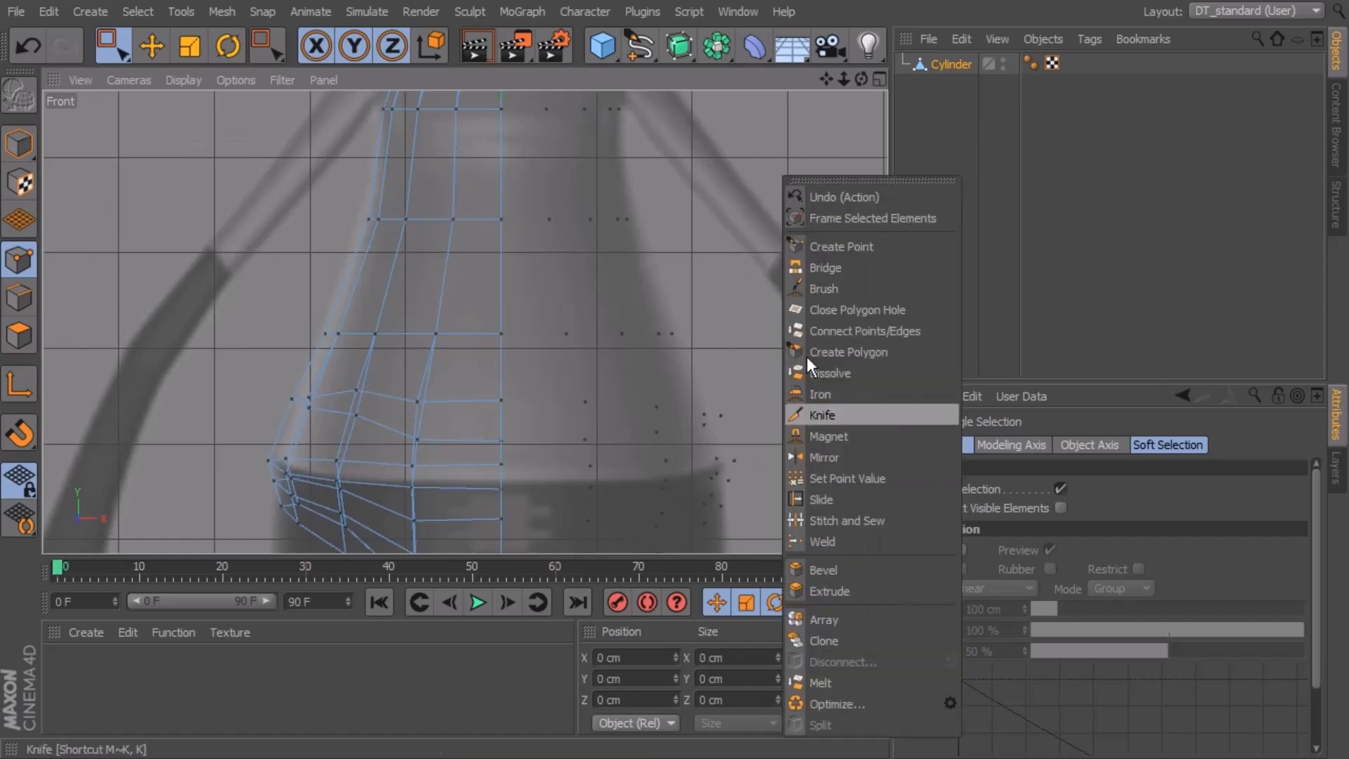
left_click(836, 702)
Narrow the crotch strip by moving its lower outer points toward the centre and the corner point above to about X -7.7 cm
right_click_drag(732, 319, 582, 311, "alt")
middle_click_drag(688, 299, 675, 176, "alt")
right_click_drag(612, 371, 709, 390, "alt")
left_click_drag(567, 378, 521, 448)
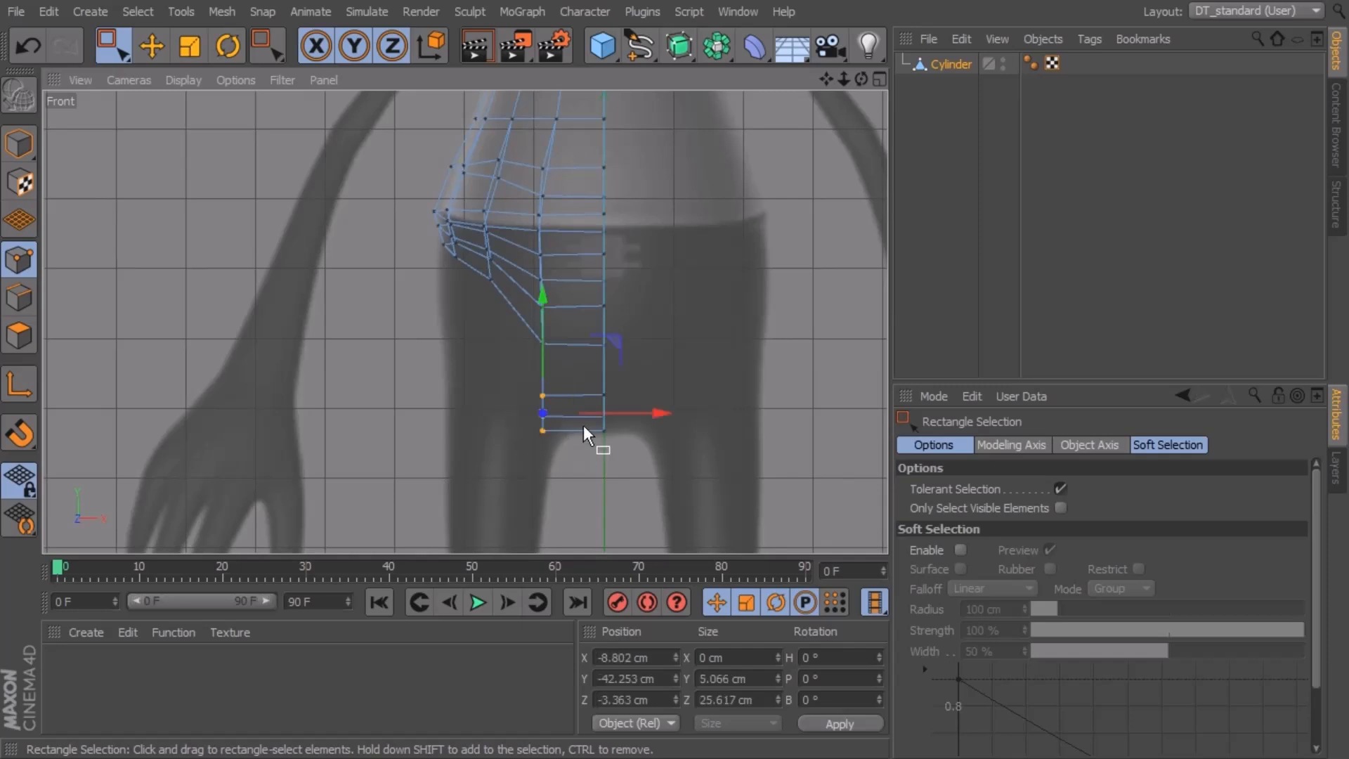
left_click_drag(609, 412, 625, 411)
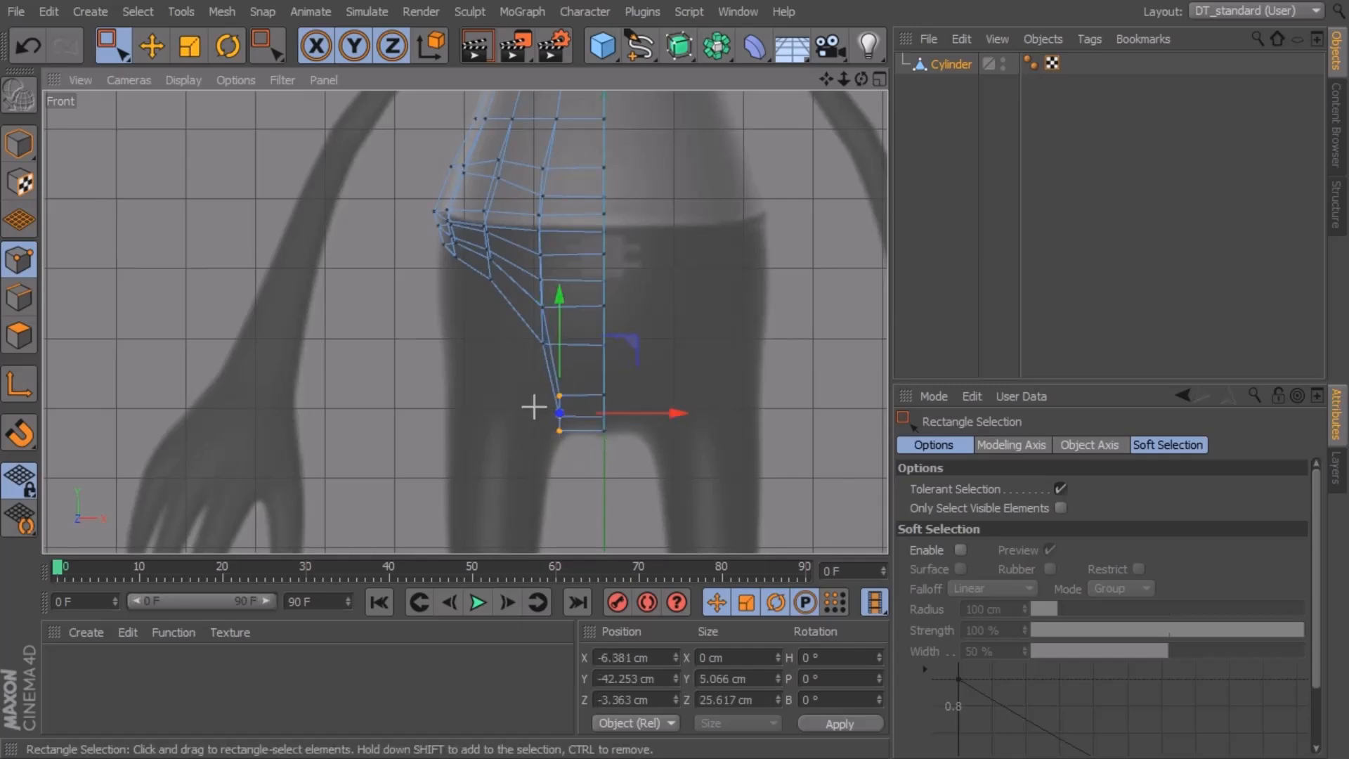
left_click_drag(584, 452, 635, 420)
left_click_drag(572, 341, 614, 340)
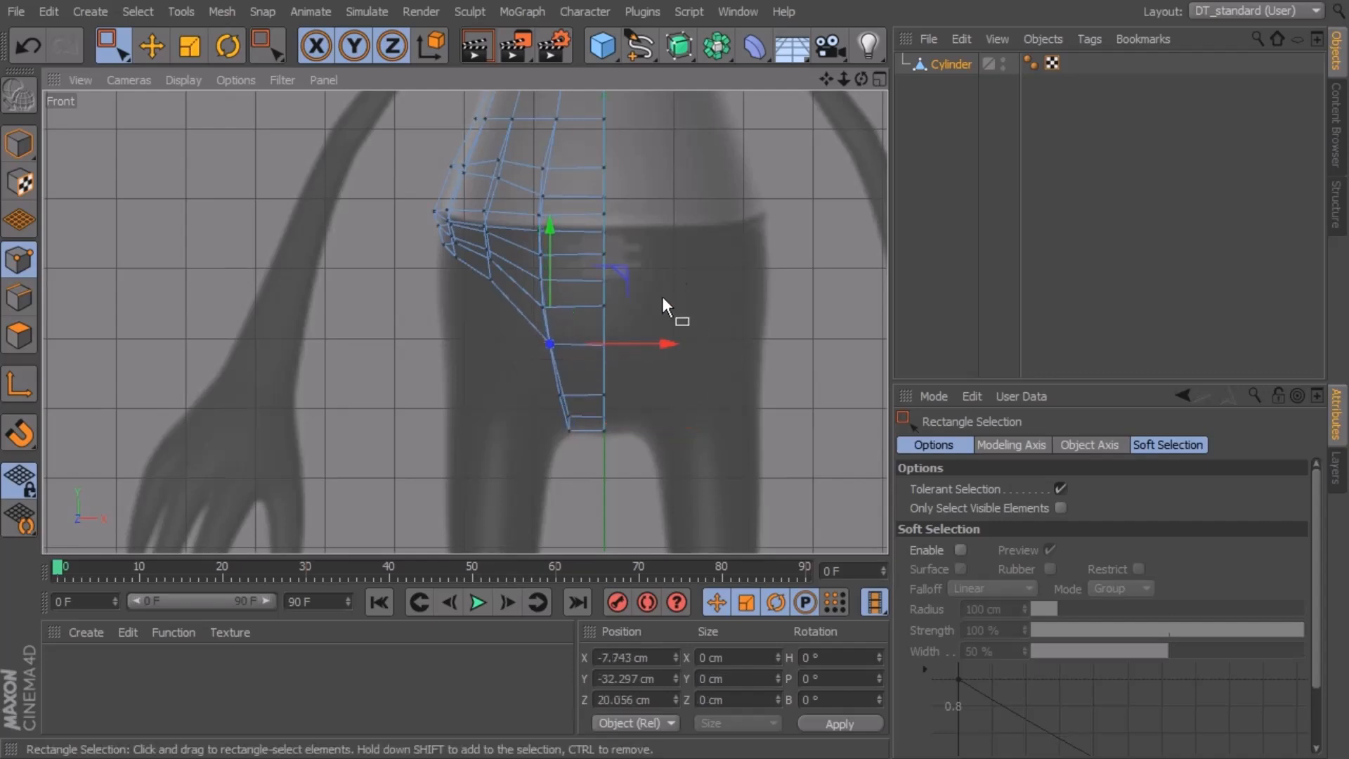
Inspect the half torso with its narrowed crotch strip in the perspective view
middle_click_drag(763, 224, 740, 300, "alt")
middle_click(740, 301)
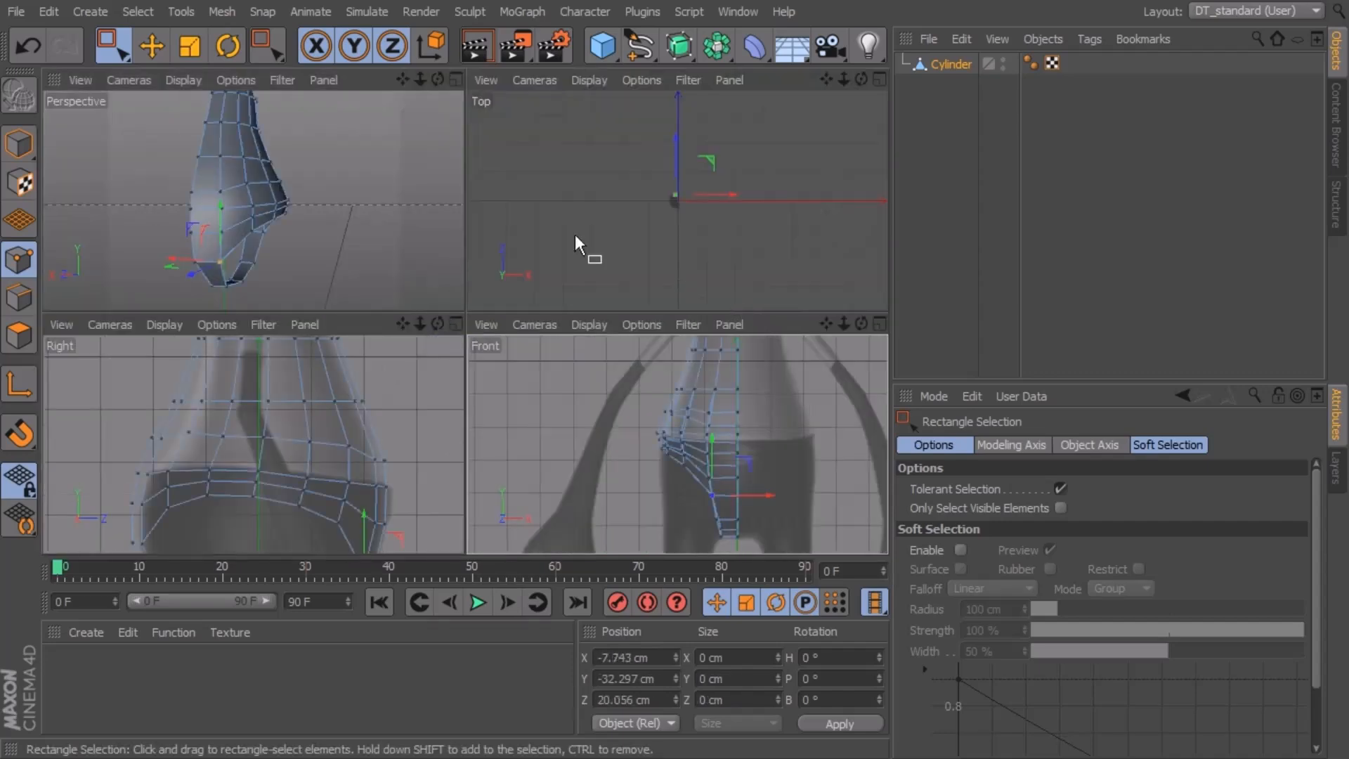
middle_click(375, 194)
left_click_drag(578, 226, 471, 388, "alt")
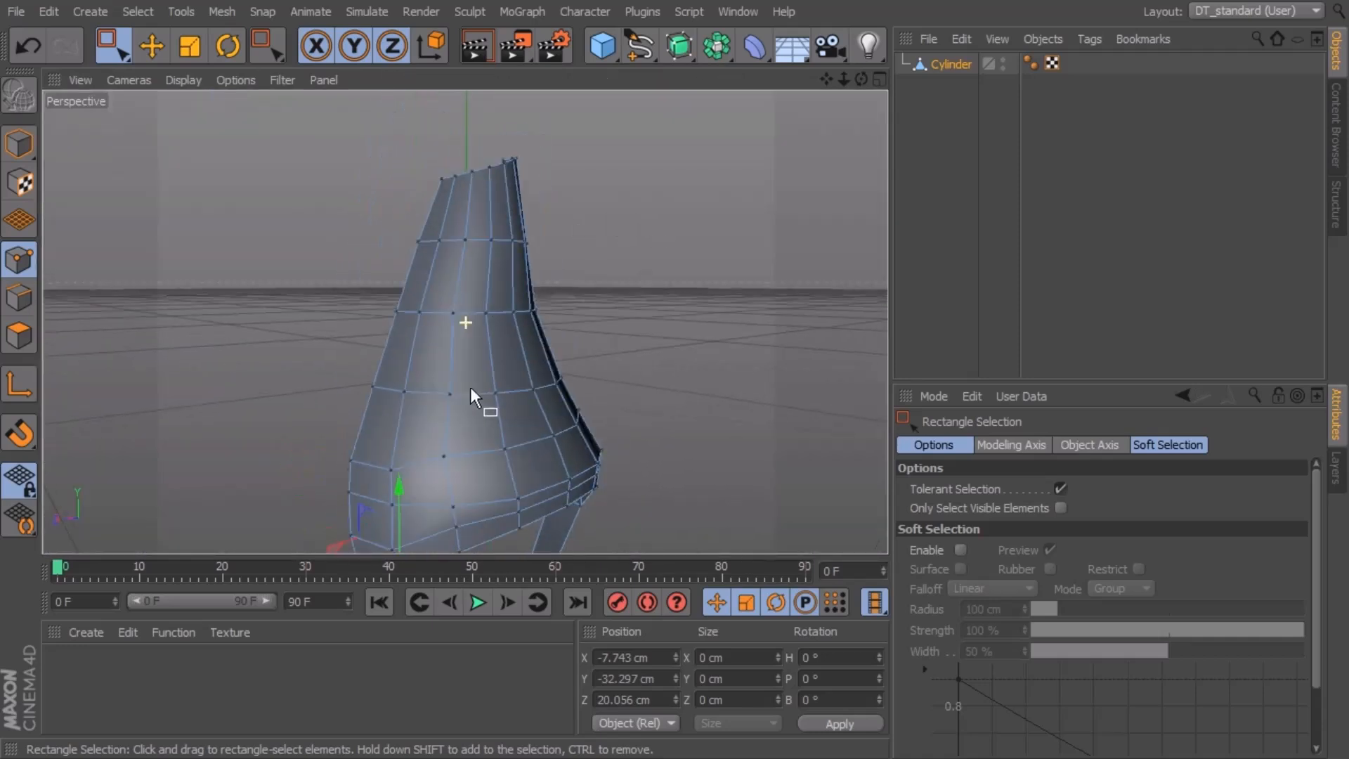
Add two horizontal Knife loop cuts between the torso's top edge and the first row below it, following the front and side references
right_click_drag(473, 389, 532, 388, "alt")
middle_click_drag(529, 309, 509, 395, "alt")
left_click_drag(508, 395, 514, 428, "alt")
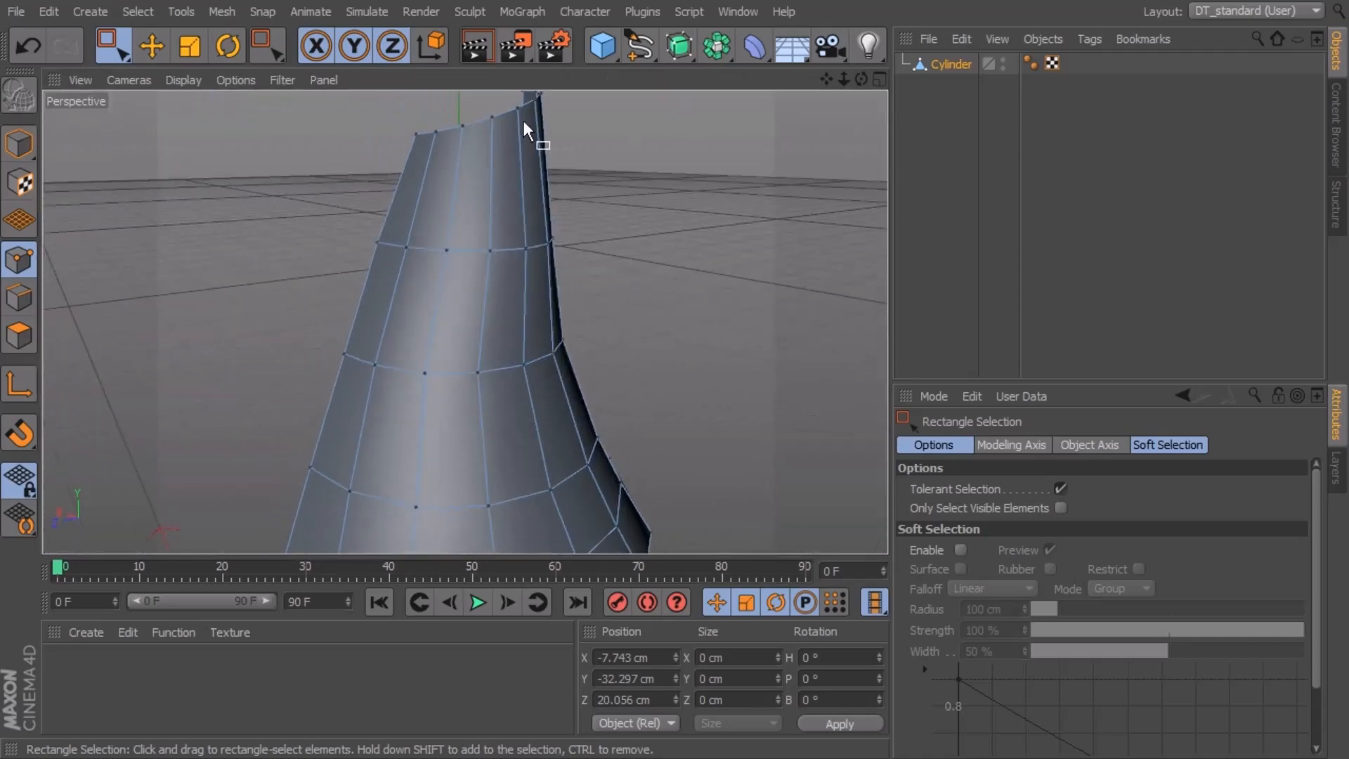
middle_click_drag(558, 175, 532, 271, "alt")
right_click_drag(531, 271, 568, 278, "alt")
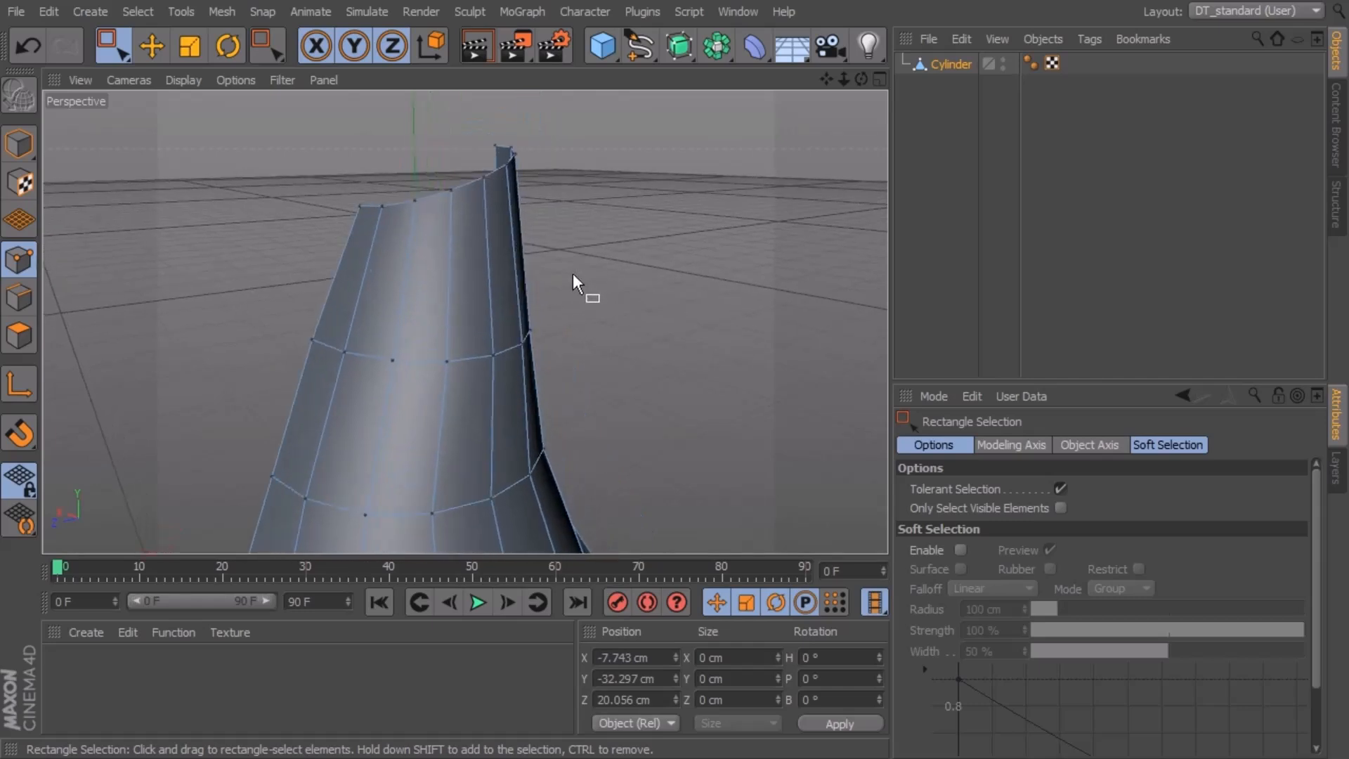
right_click(682, 237)
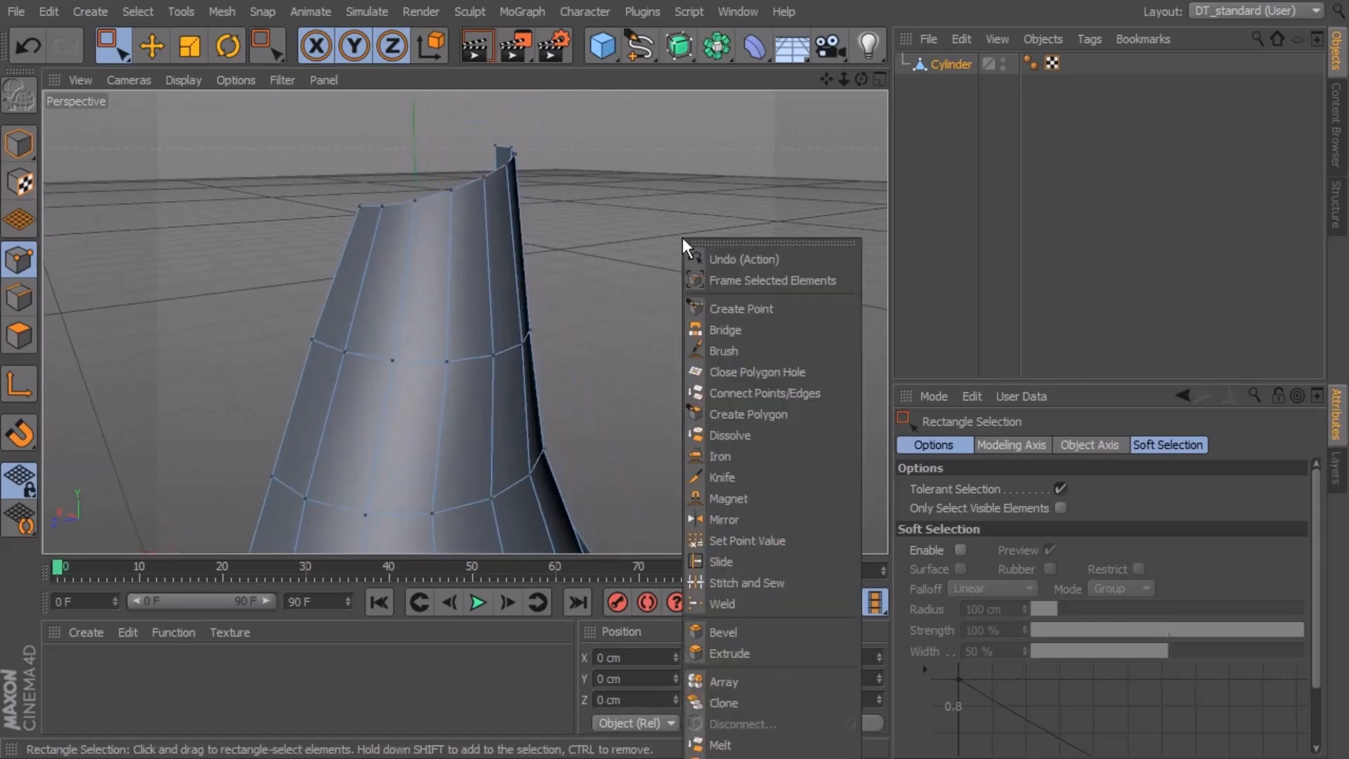
left_click(724, 477)
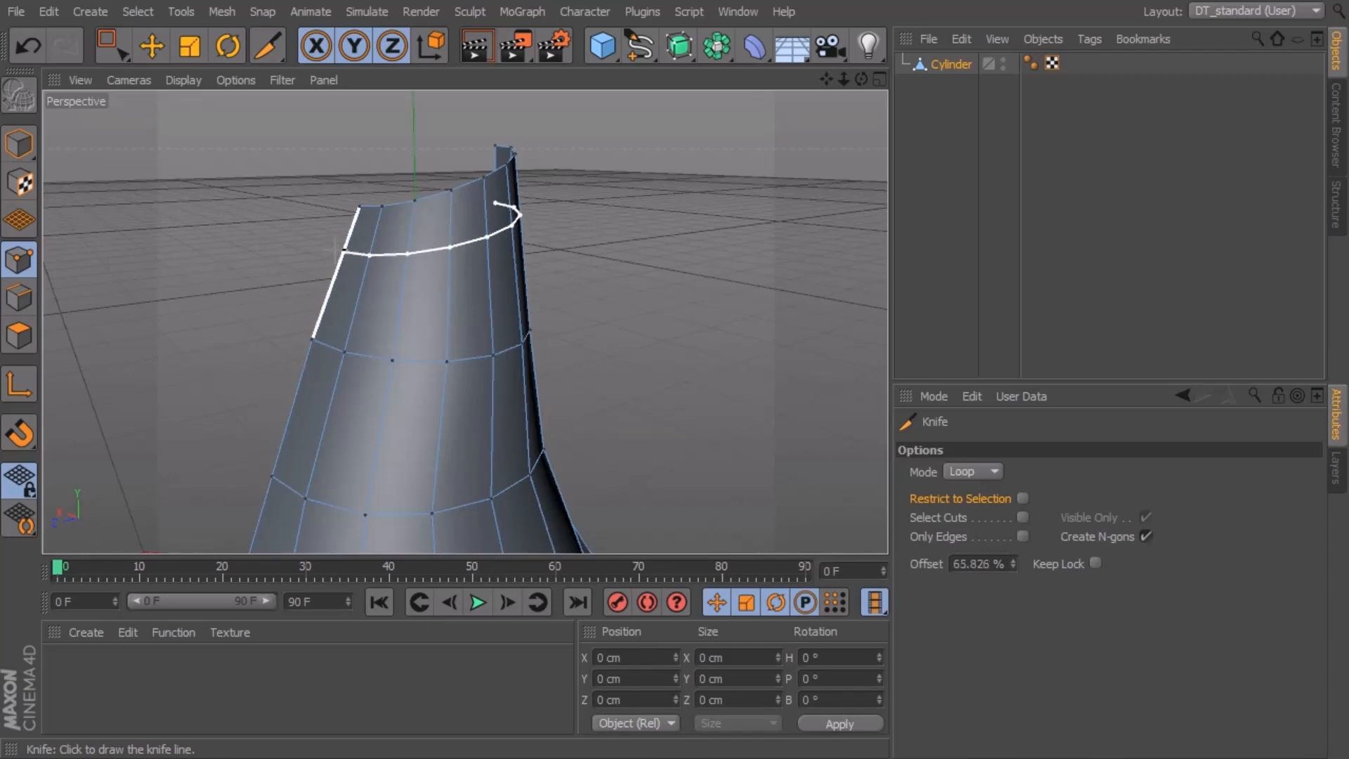
middle_click(624, 314)
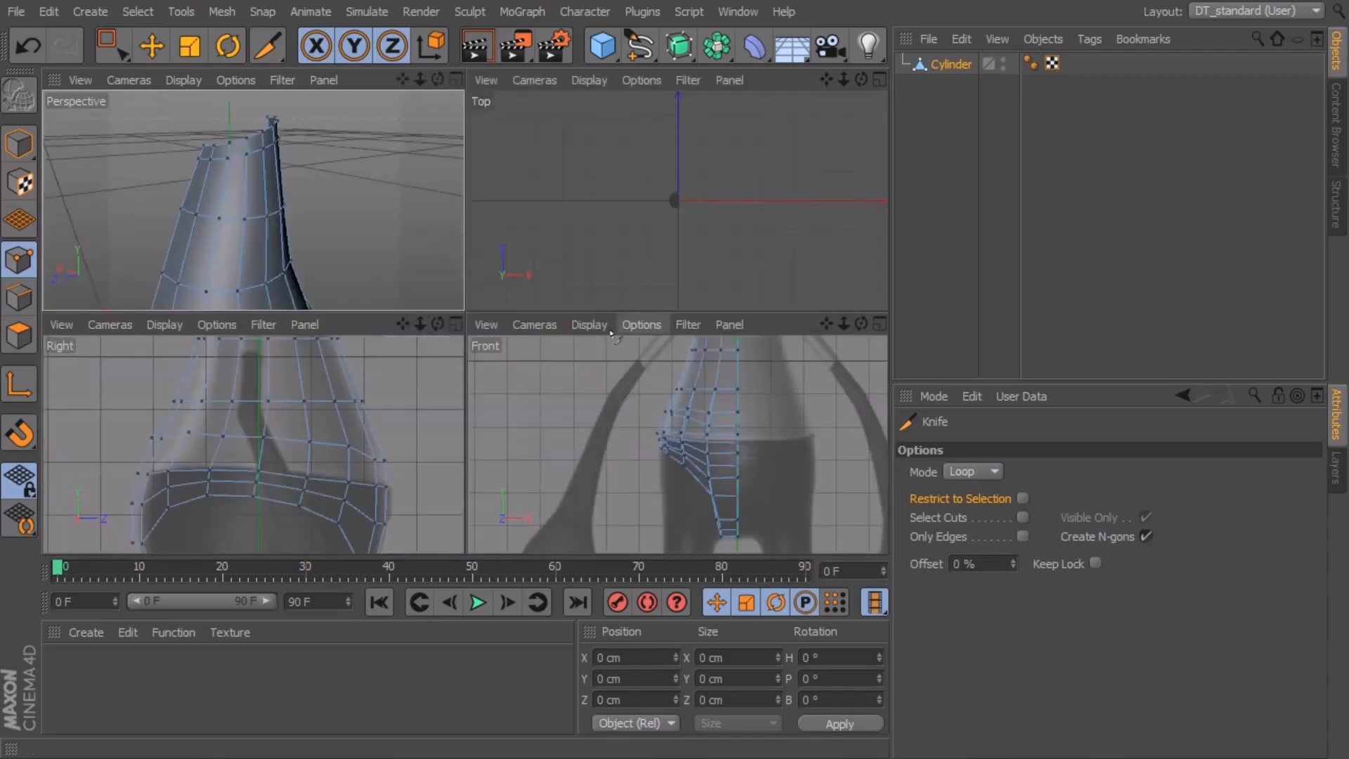
middle_click_drag(253, 441, 253, 451, "alt")
middle_click_drag(679, 432, 676, 513, "alt")
middle_click_drag(741, 456, 729, 493, "alt")
right_click_drag(728, 454, 866, 442, "alt")
middle_click_drag(678, 439, 677, 469, "alt")
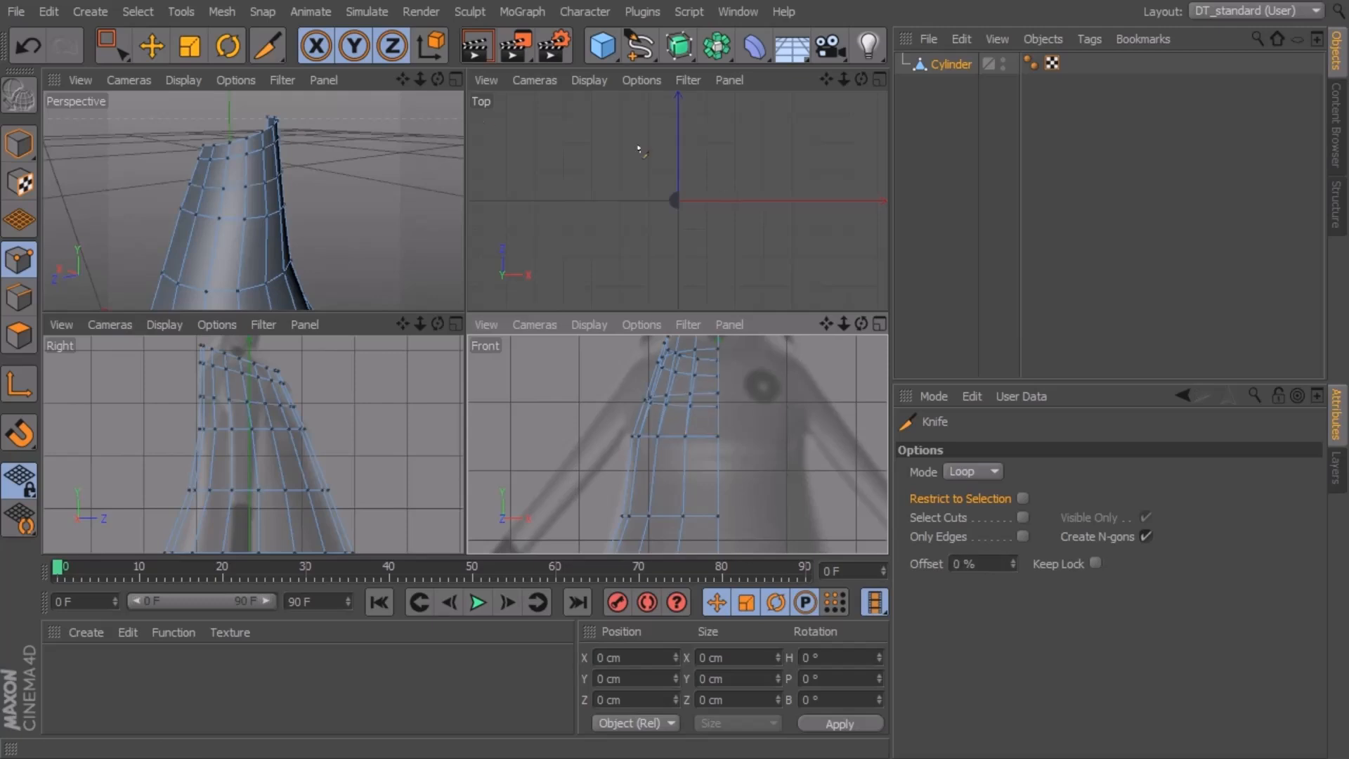
Move the side point on the fourth row down and the one on the second row up to round the arm area's outline
left_click(369, 83)
middle_click(377, 187)
left_click_drag(590, 342, 450, 318, "alt")
left_click_drag(124, 46, 163, 152)
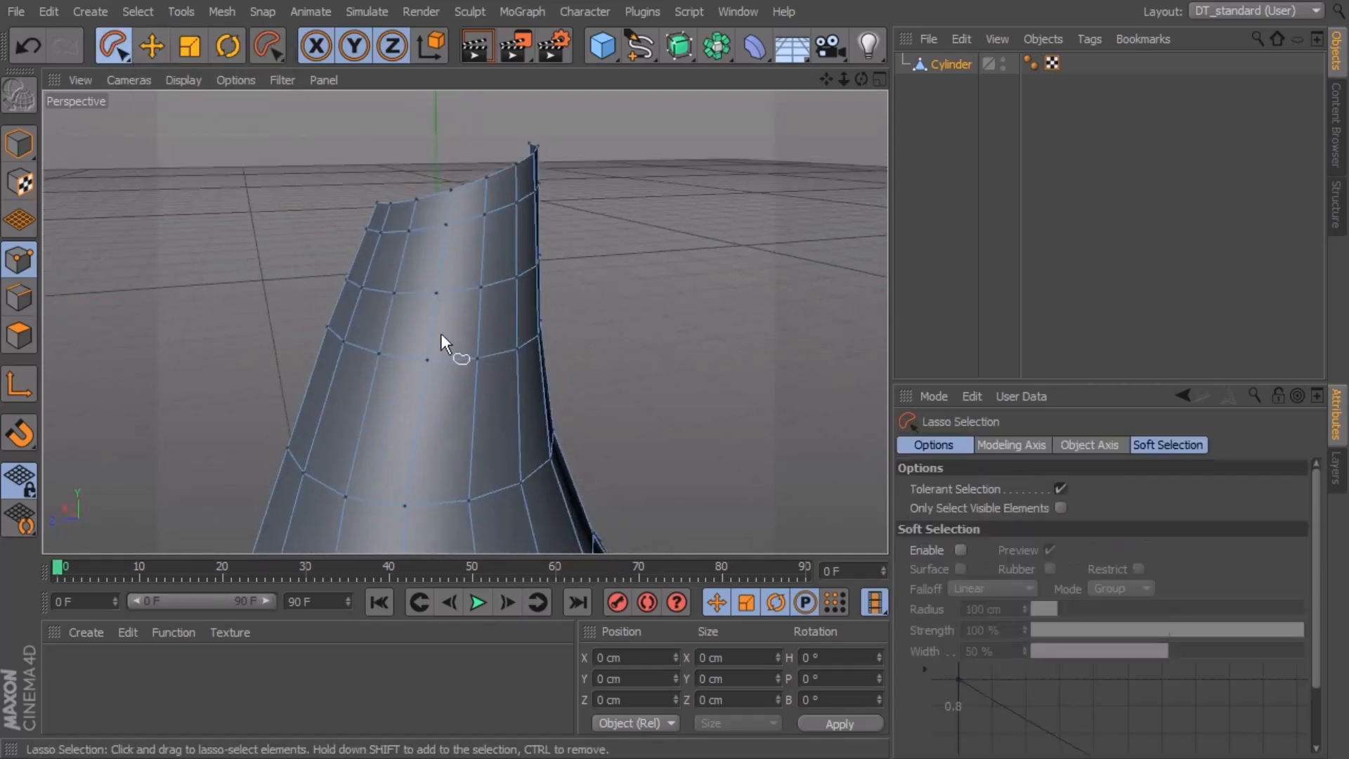
left_click_drag(571, 353, 525, 171, "alt")
left_click(505, 352)
left_click(523, 246)
left_click_drag(529, 243, 446, 297, "alt")
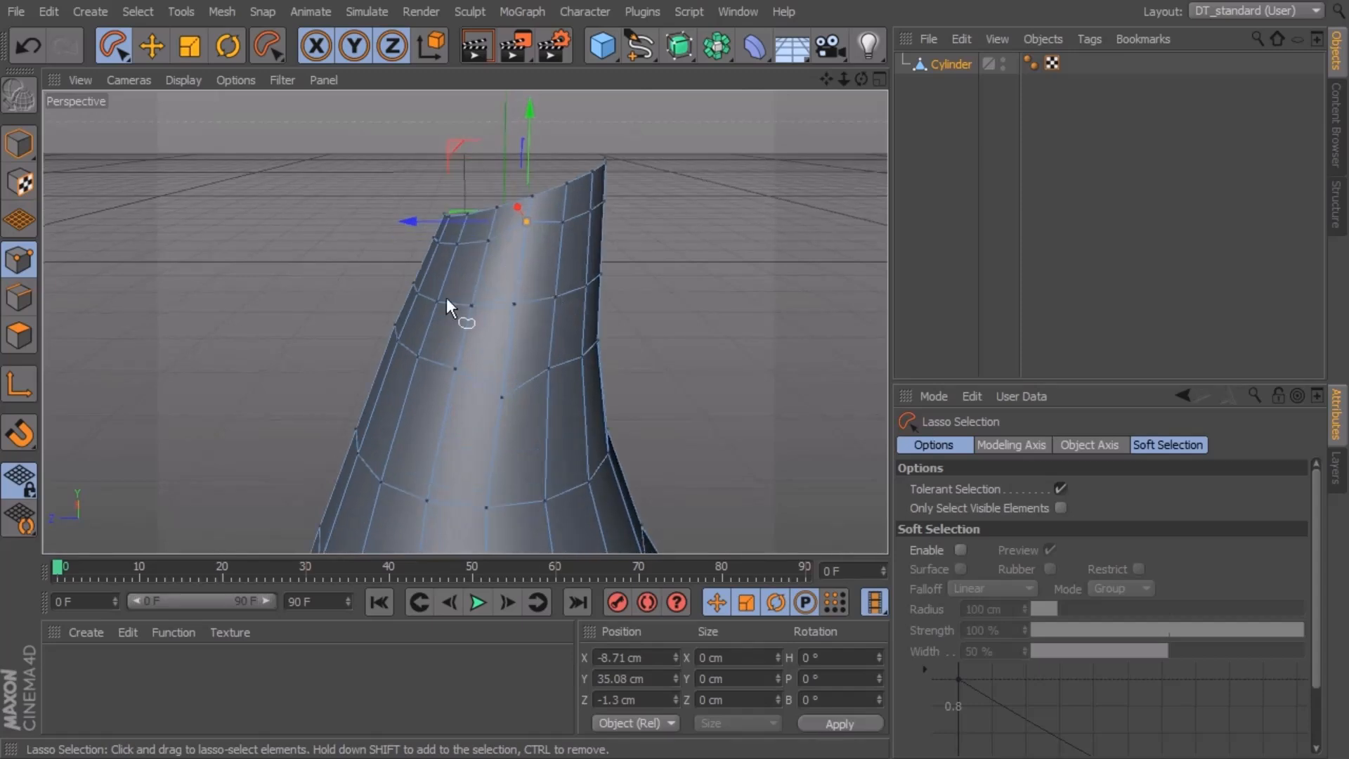
Select the block of side polygons between the two adjusted points with Live Selection in polygon mode
left_click_drag(111, 45, 184, 66)
left_click(19, 336)
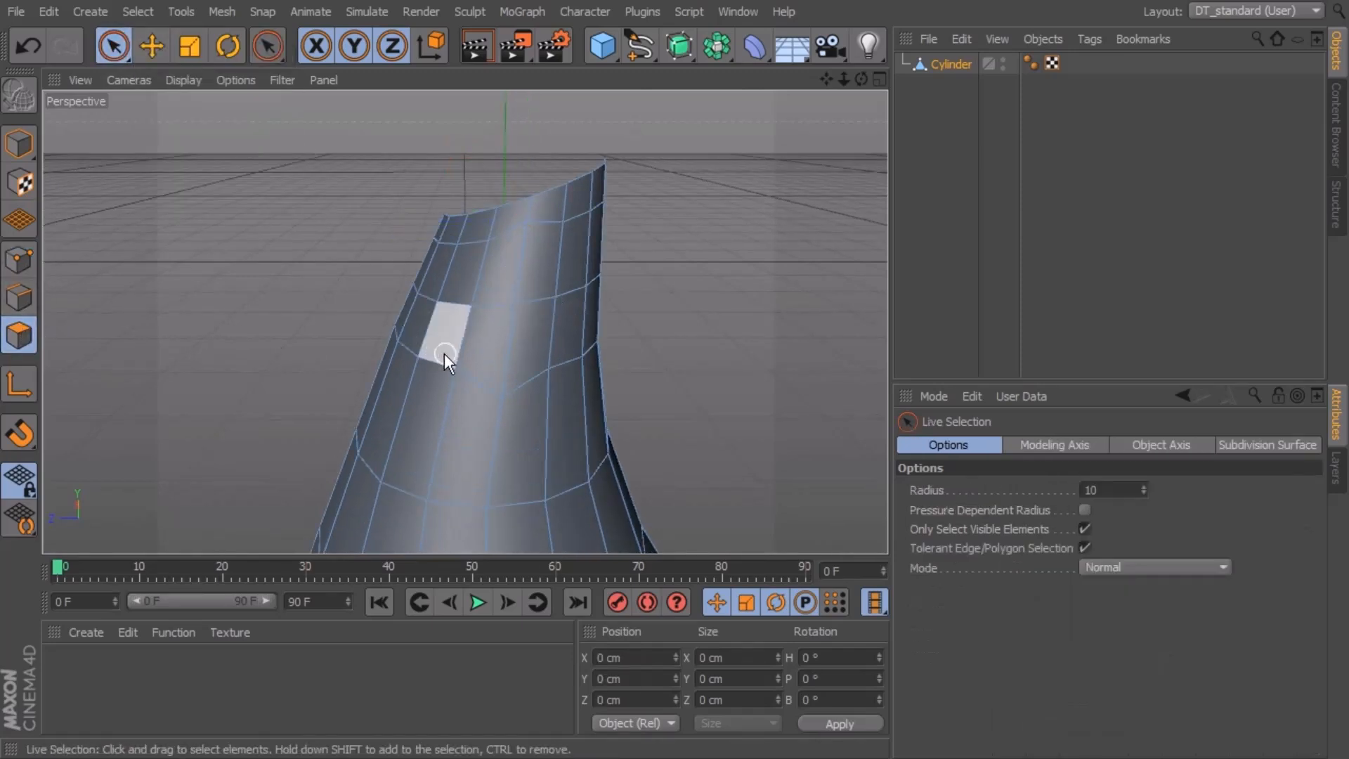
left_click(515, 296)
left_click_drag(702, 352, 525, 277, "alt")
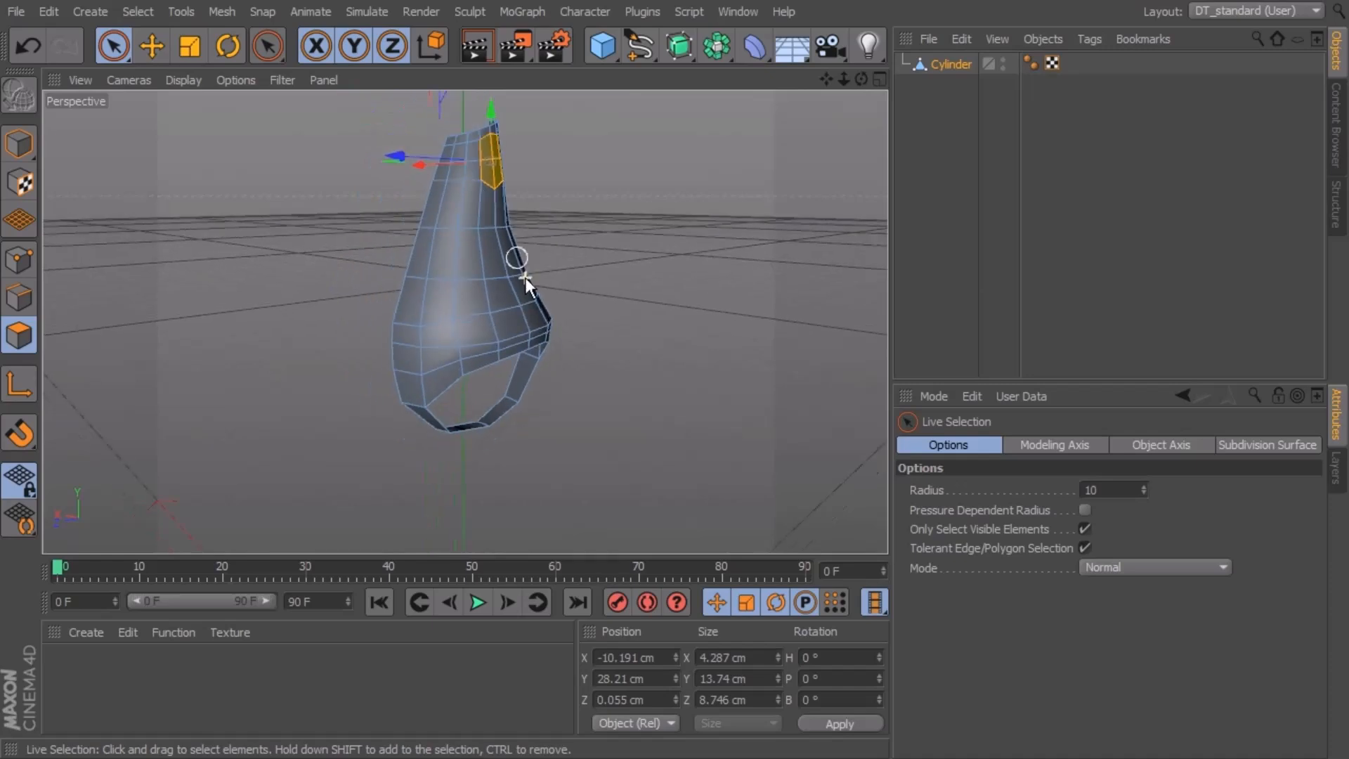
scroll(500, 325, "up", 5)
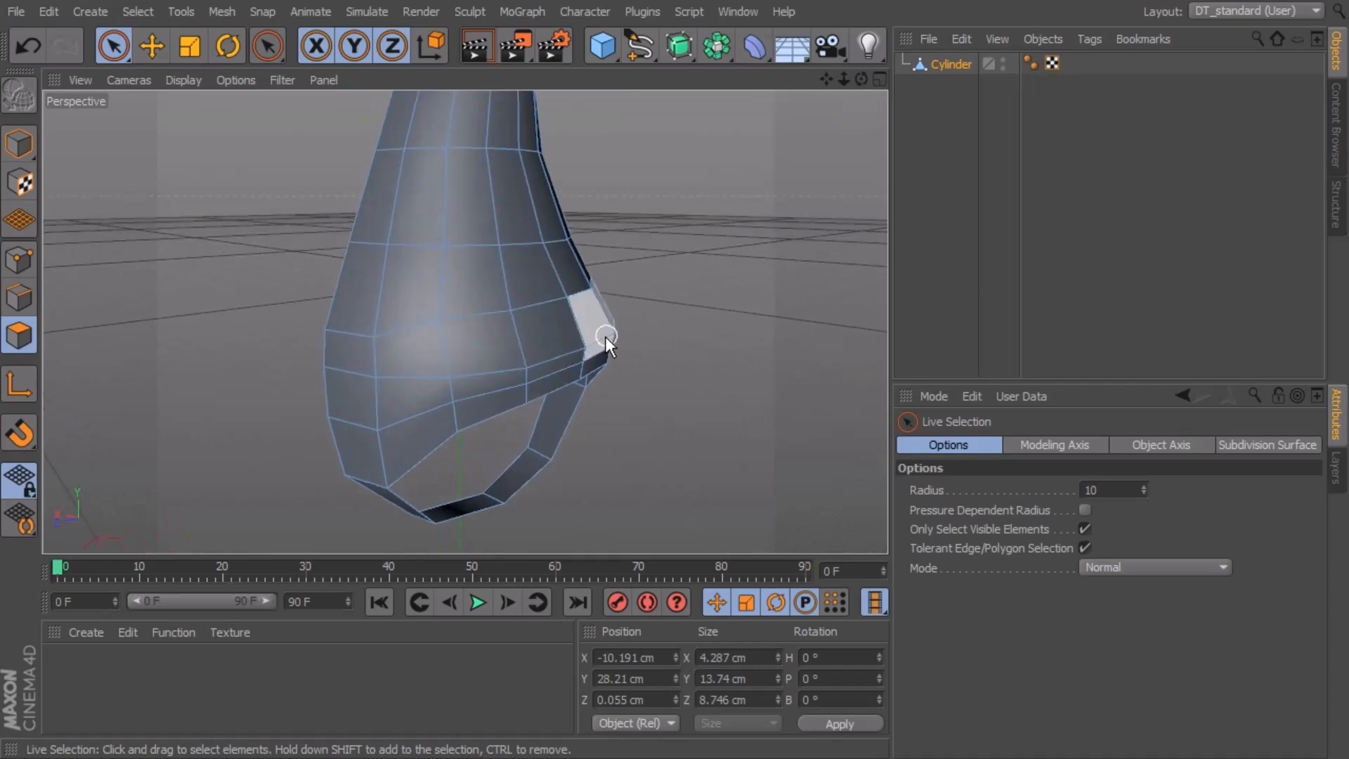